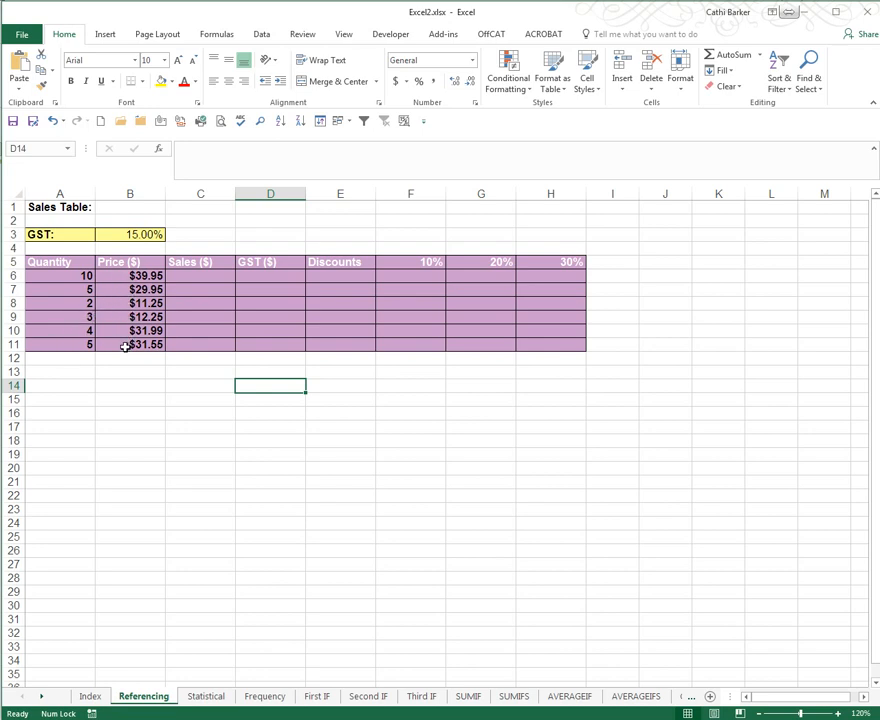
Step: Enter the formula =A6*B6 in C6 and fill it down the Sales column to C11
{"action": "left_click", "coordinate": [205, 276]}
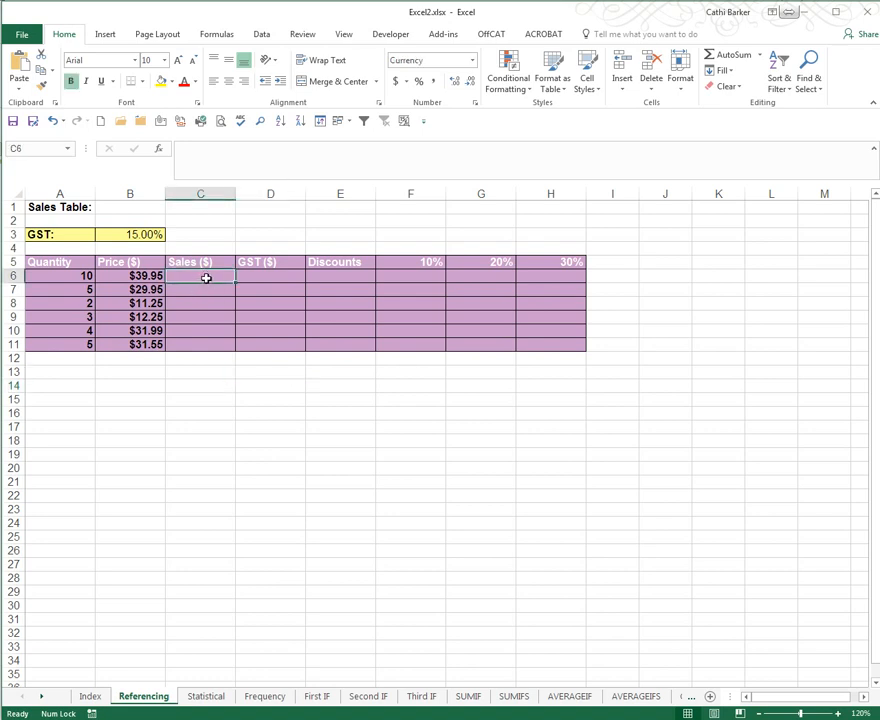
{"action": "type", "text": "="}
{"action": "left_click", "coordinate": [80, 277]}
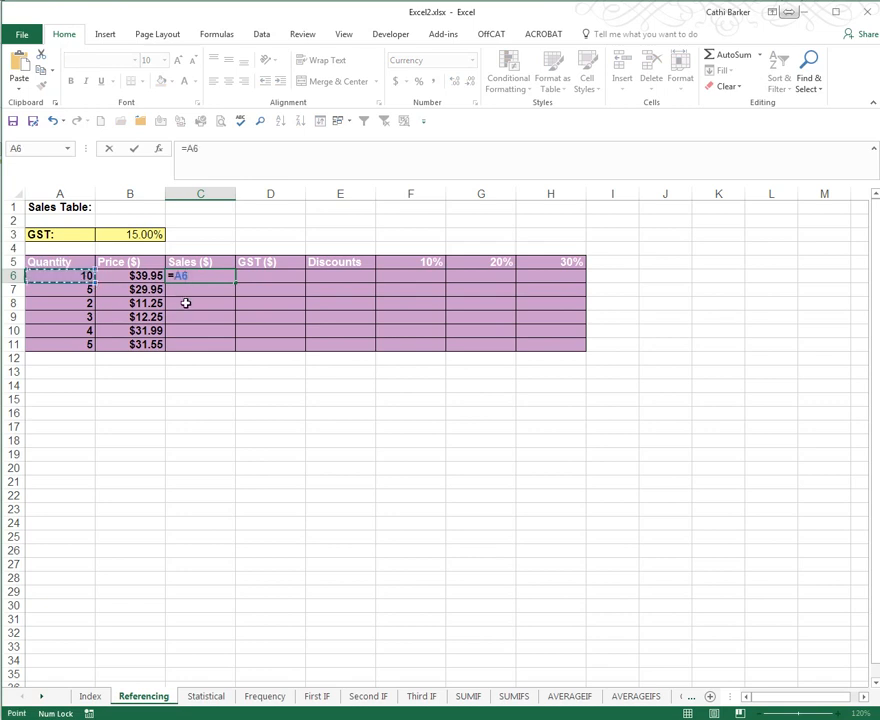
{"action": "type", "text": "*"}
{"action": "left_click", "coordinate": [135, 277]}
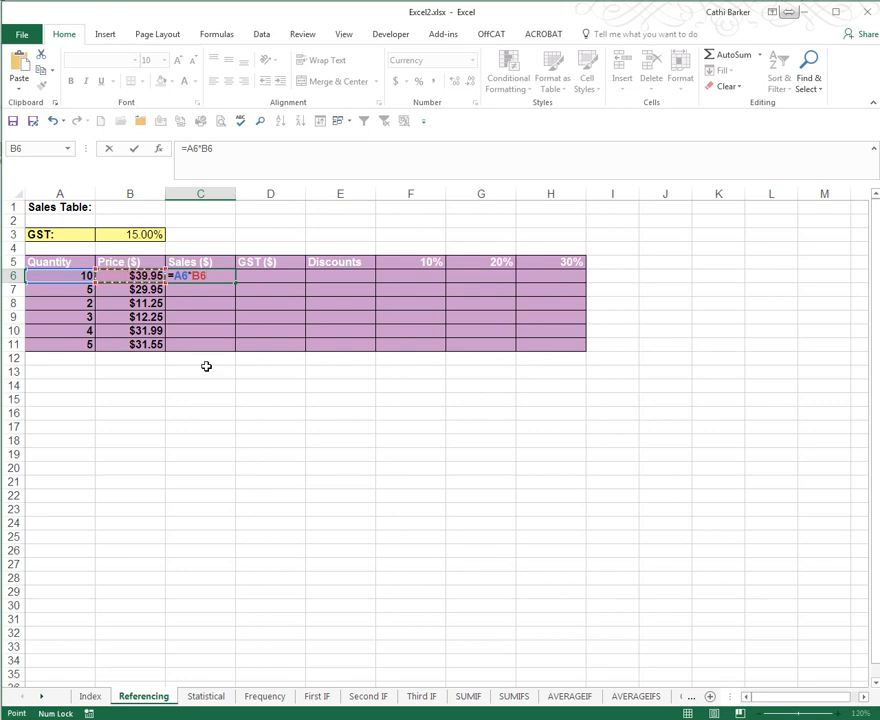
{"action": "key", "text": "ctrl+Return"}
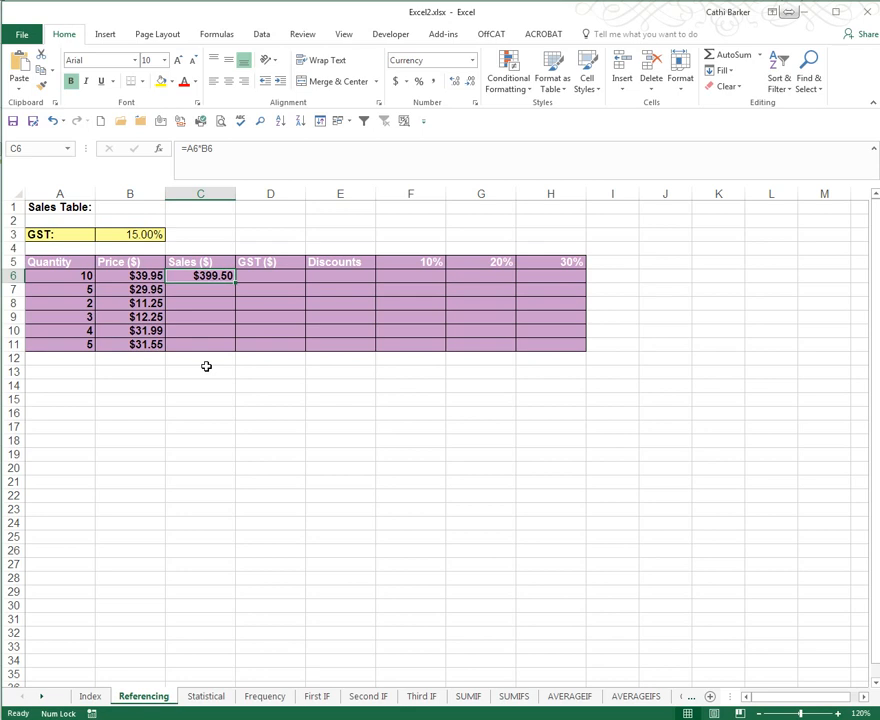
{"action": "double_click", "coordinate": [236, 283]}
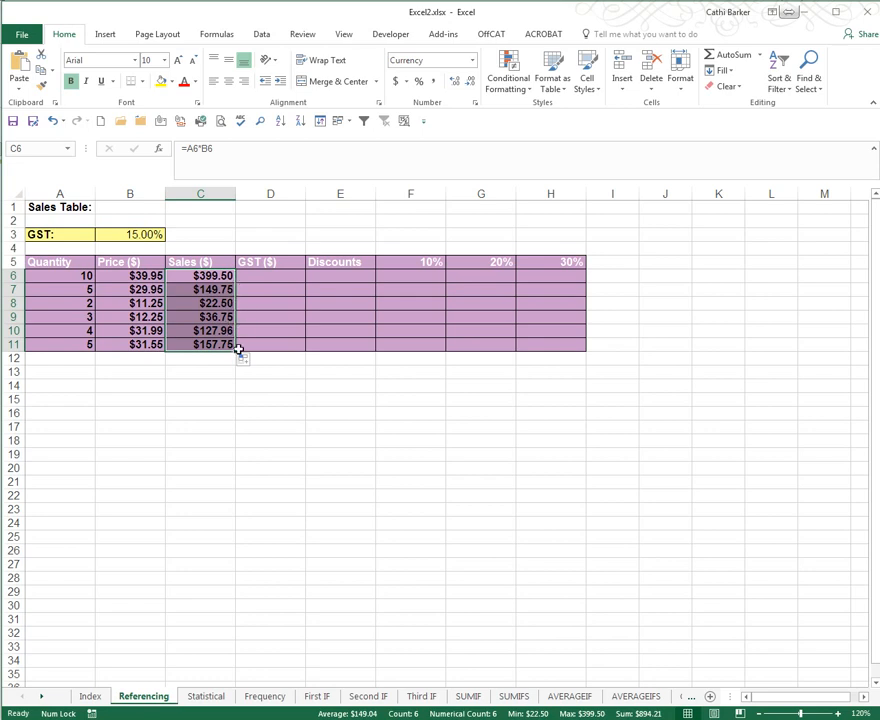
{"action": "left_click", "coordinate": [217, 277]}
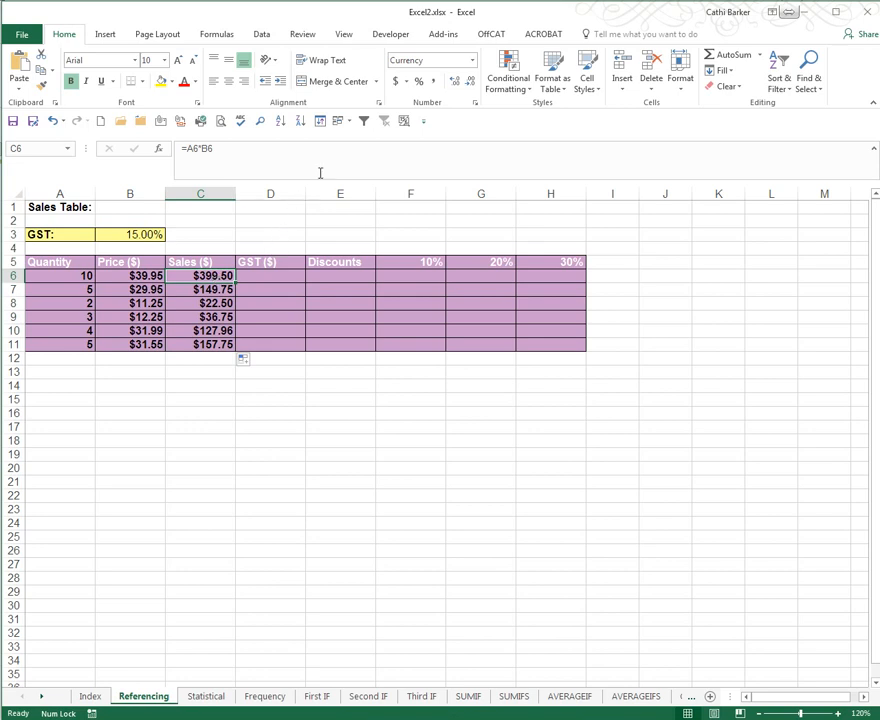
Step: Remove the Show Formulas command from the Quick Access Toolbar and add it back
{"action": "right_click", "coordinate": [405, 121]}
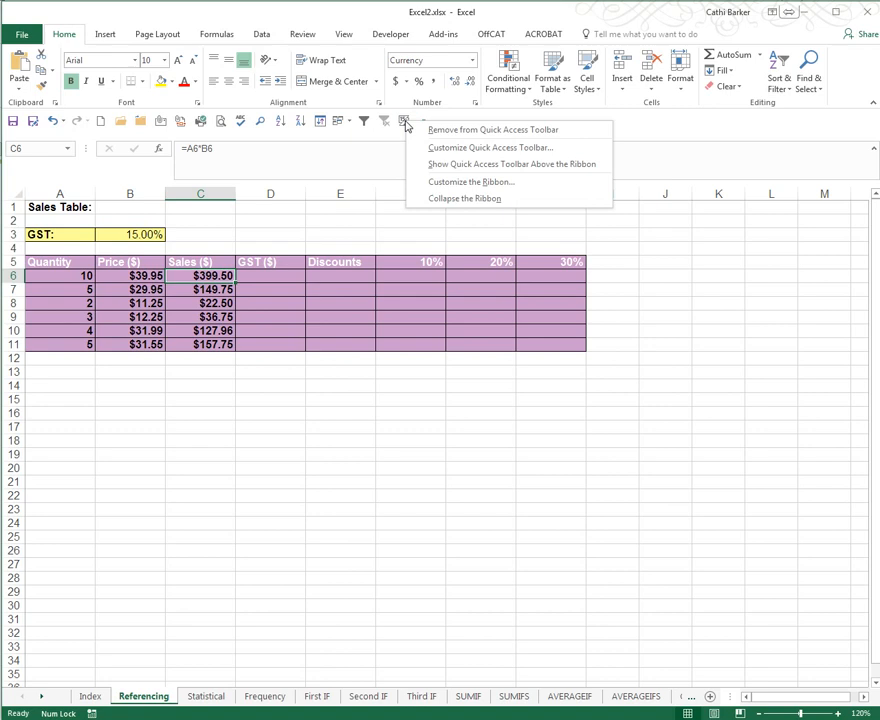
{"action": "left_click", "coordinate": [432, 131]}
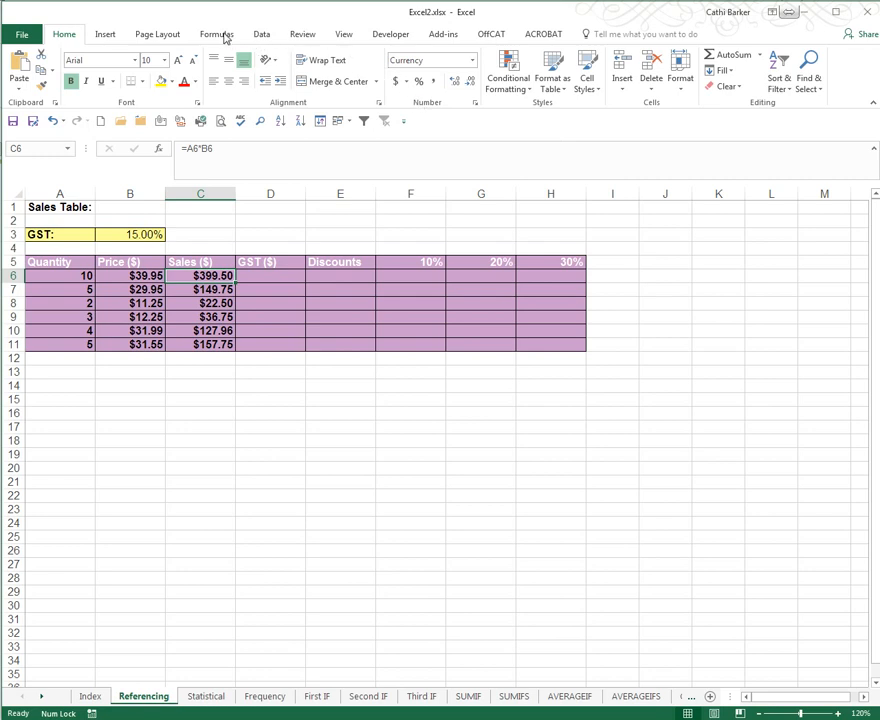
{"action": "left_click", "coordinate": [220, 35]}
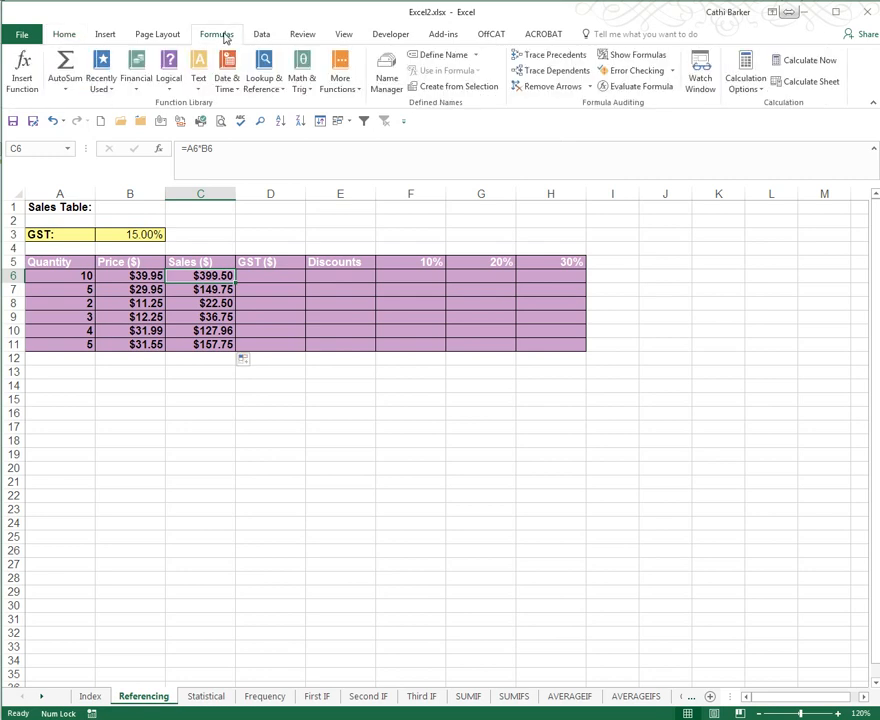
{"action": "right_click", "coordinate": [655, 59]}
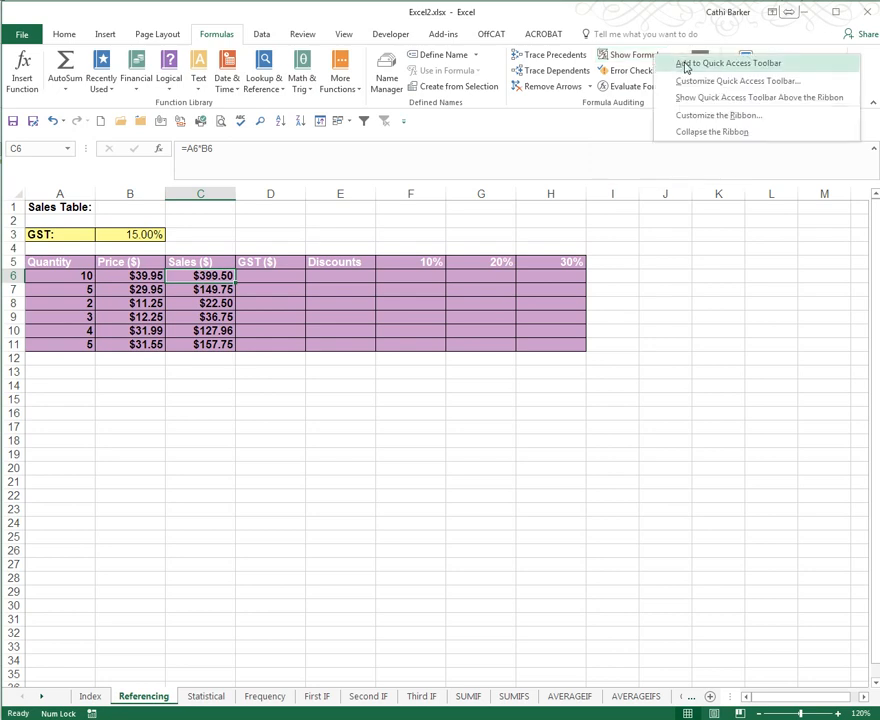
{"action": "left_click", "coordinate": [686, 64]}
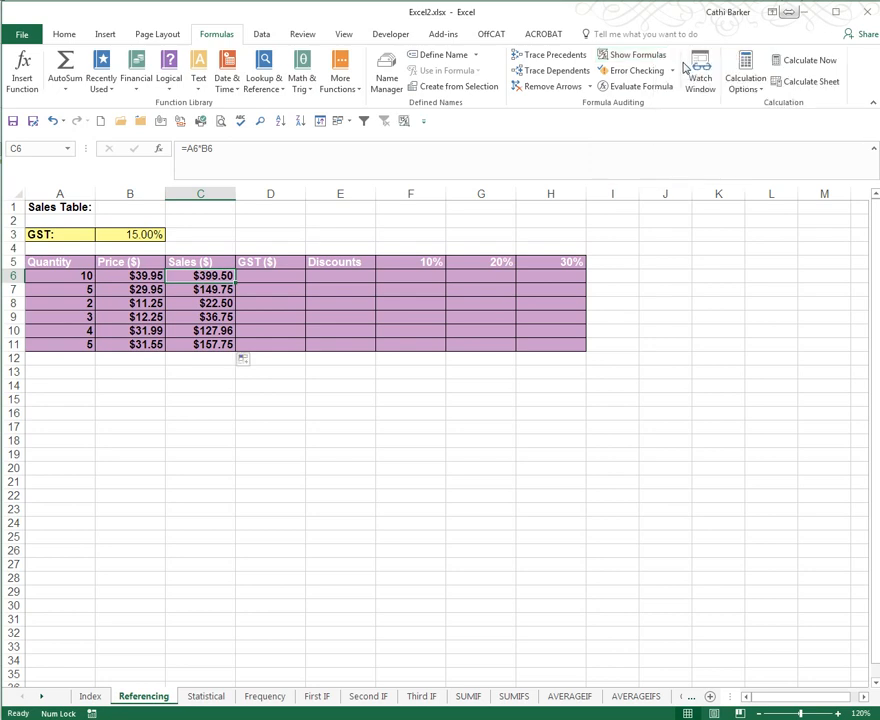
Step: Display the sheet's formulas to examine the relative references in the Sales column, and return to showing values
{"action": "left_click", "coordinate": [405, 122]}
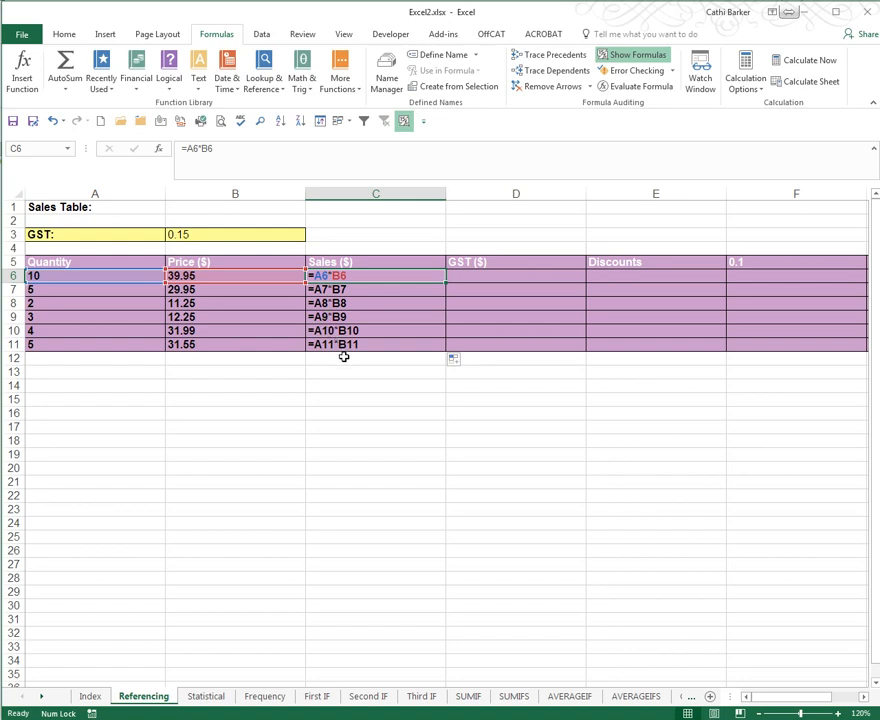
{"action": "left_click", "coordinate": [405, 121]}
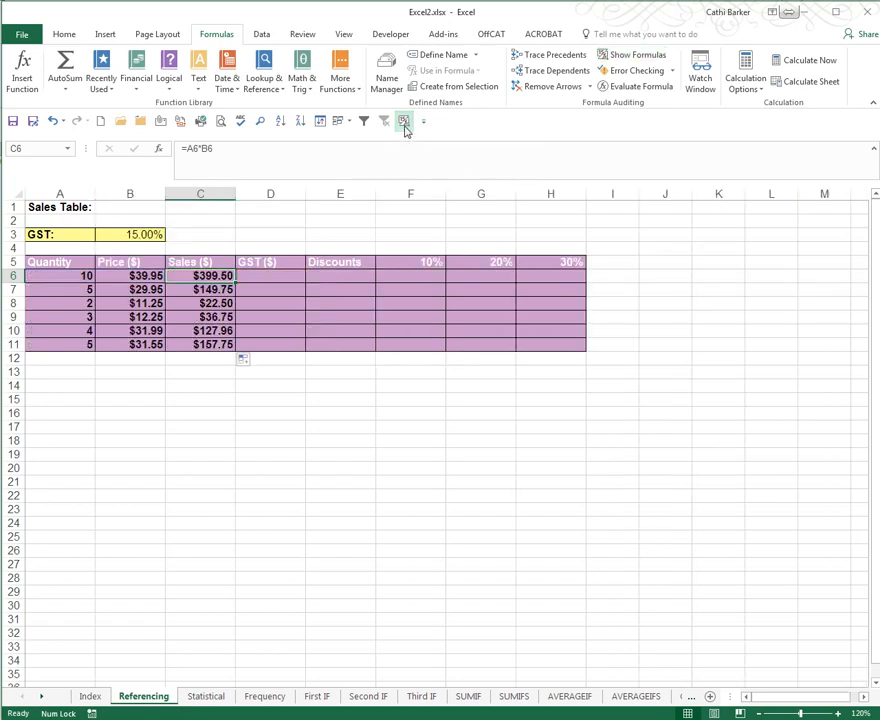
Step: Enter the formula =C6*B3 in D6 to calculate the GST for the first sale
{"action": "left_click", "coordinate": [289, 277]}
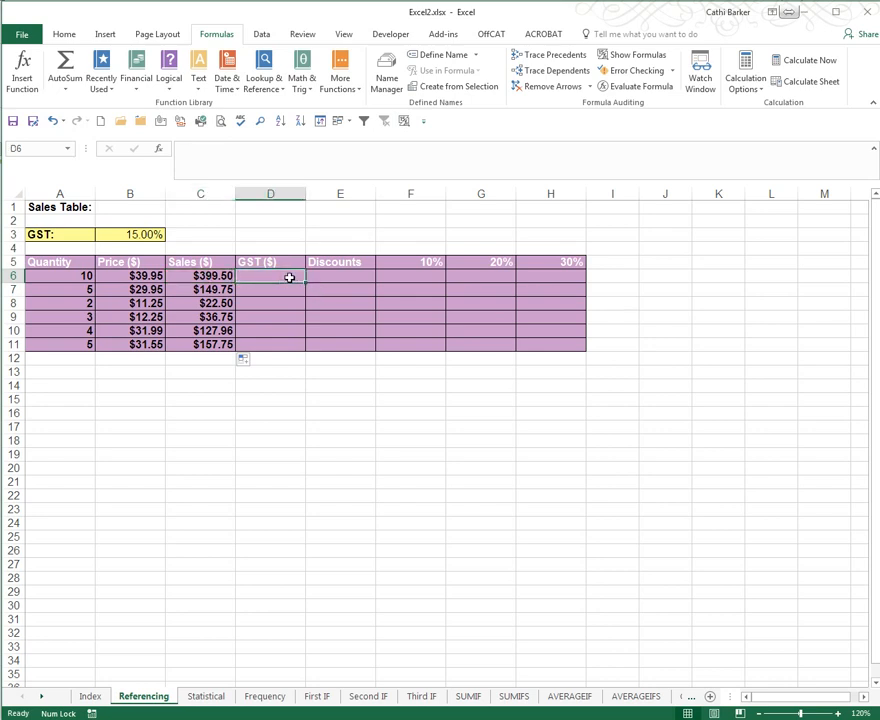
{"action": "type", "text": "="}
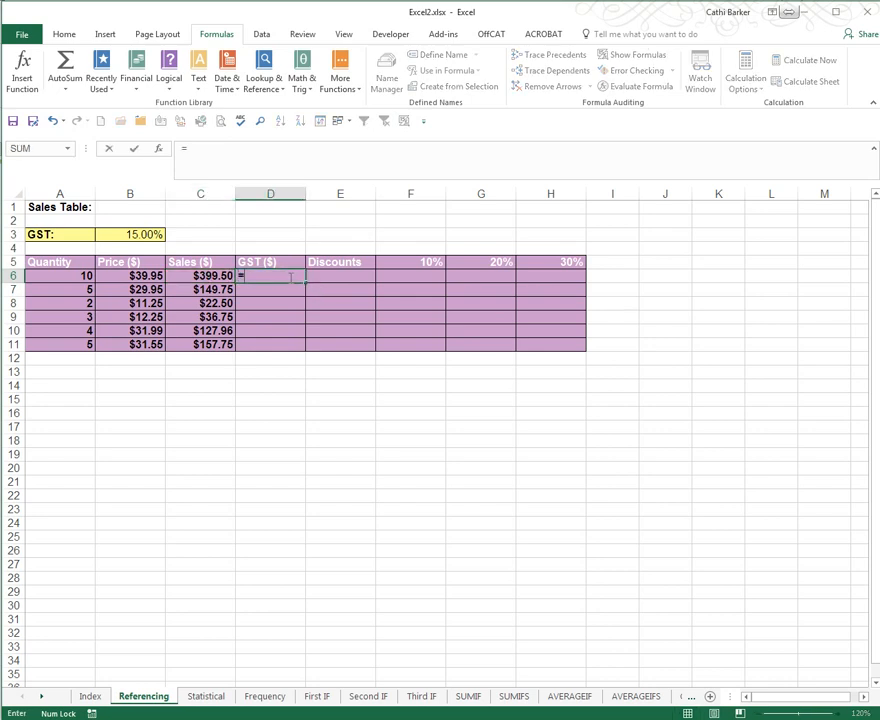
{"action": "left_click", "coordinate": [193, 276]}
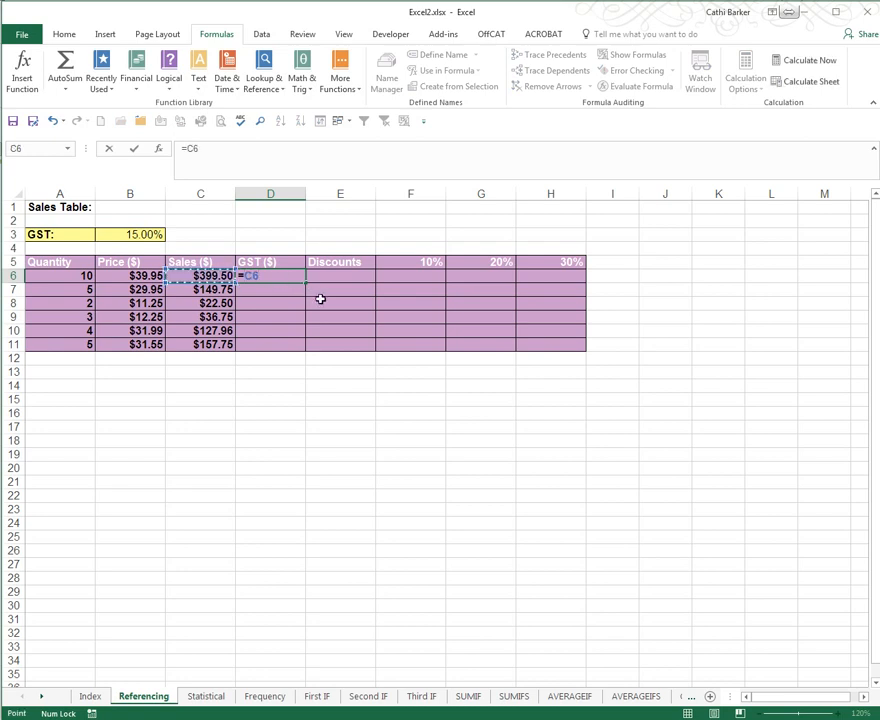
{"action": "type", "text": "*"}
{"action": "left_click", "coordinate": [152, 235]}
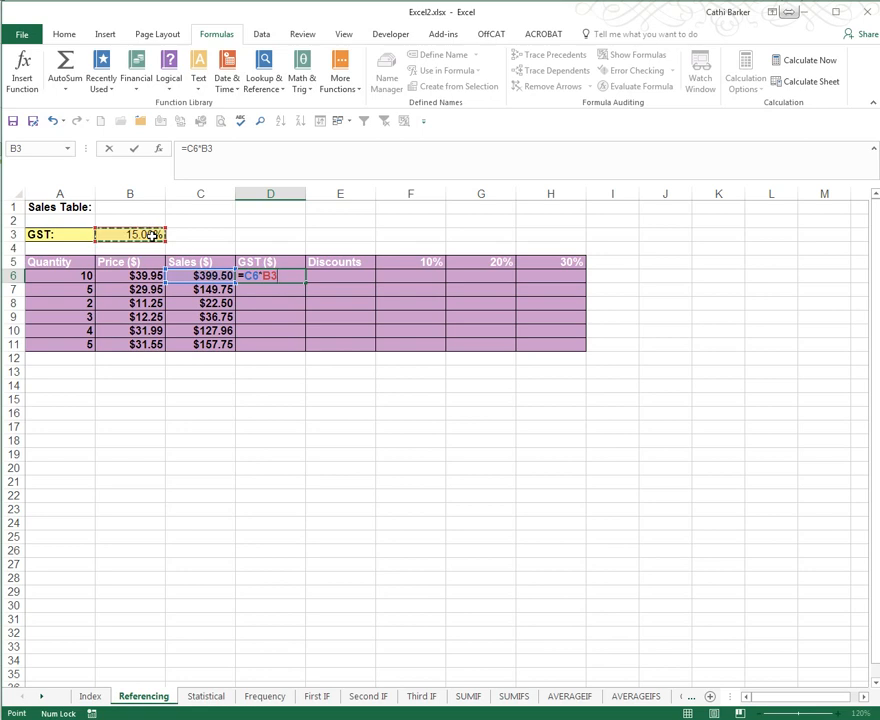
{"action": "key", "text": "ctrl+Return"}
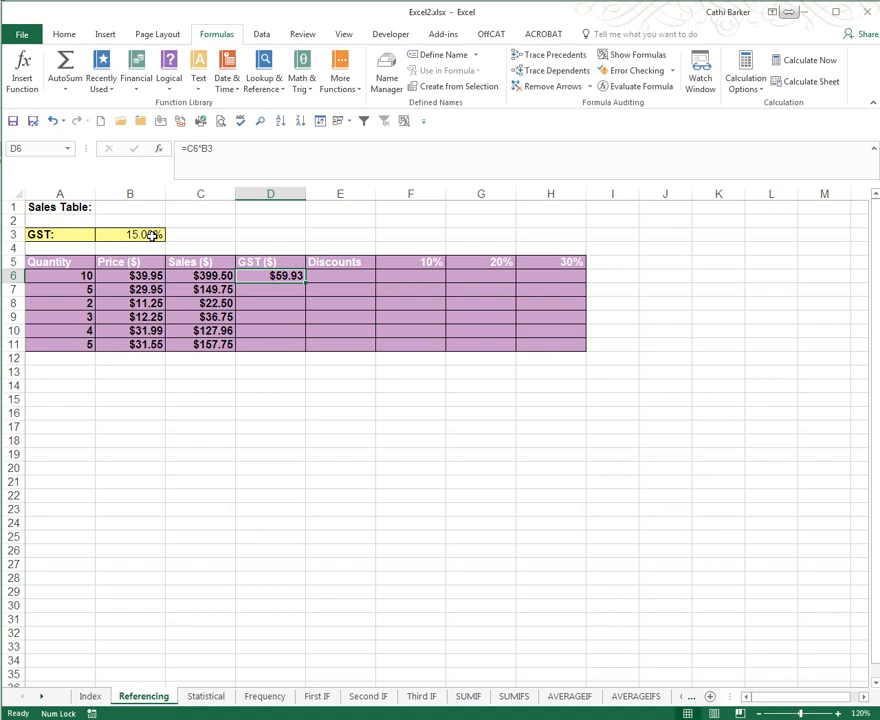
Step: Try to fill the D6 formula down to D11, and examine the copied references in D7 with formulas shown temporarily
{"action": "double_click", "coordinate": [305, 283]}
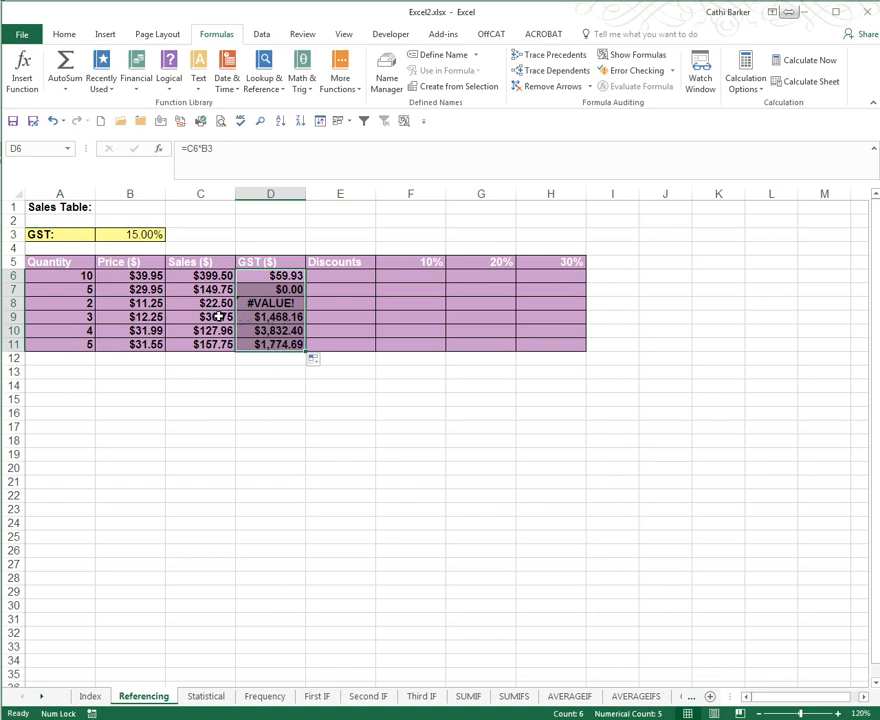
{"action": "left_click", "coordinate": [287, 289]}
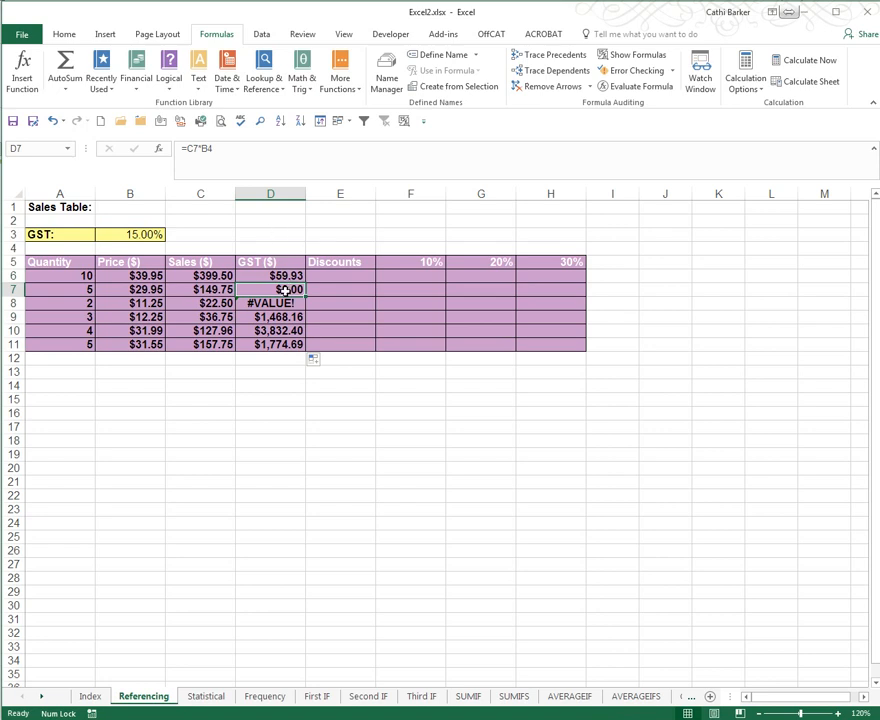
{"action": "left_click", "coordinate": [404, 122]}
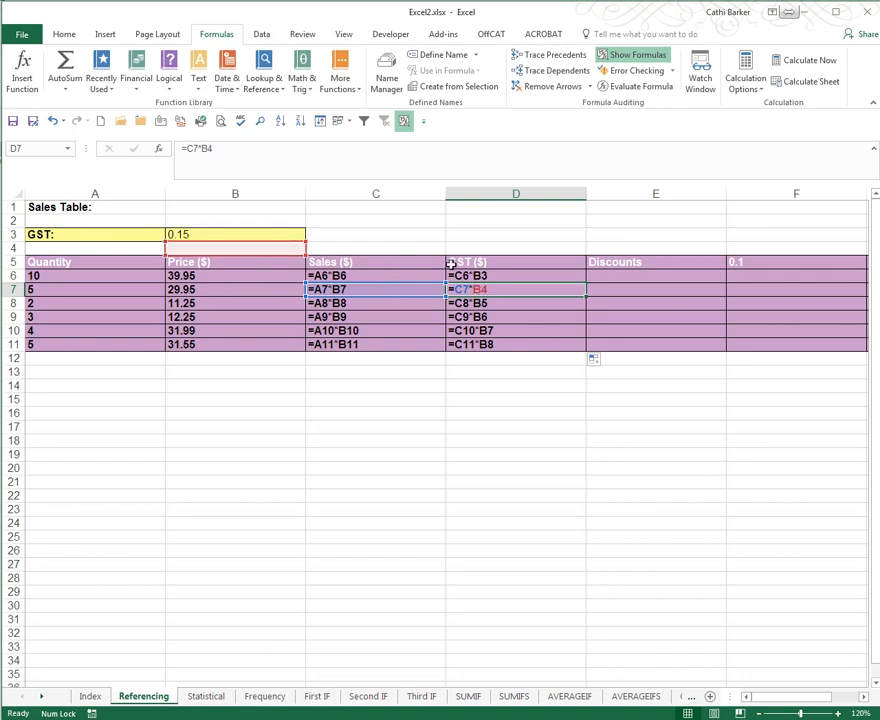
{"action": "left_click", "coordinate": [404, 121]}
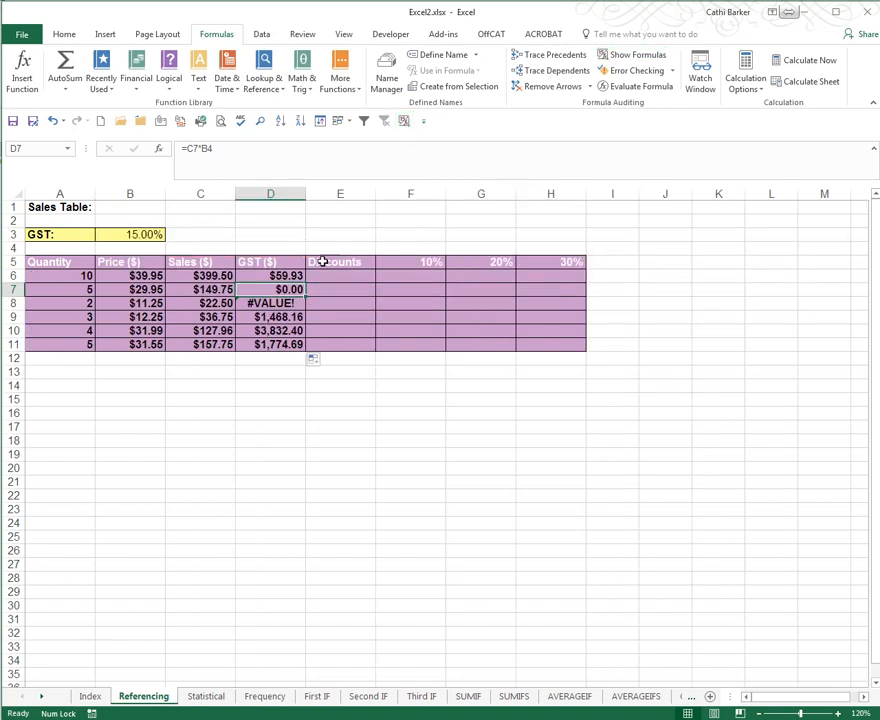
Step: Examine the references in D8 and D6 with formulas shown temporarily, and undo the fill of the GST column
{"action": "left_click", "coordinate": [280, 303]}
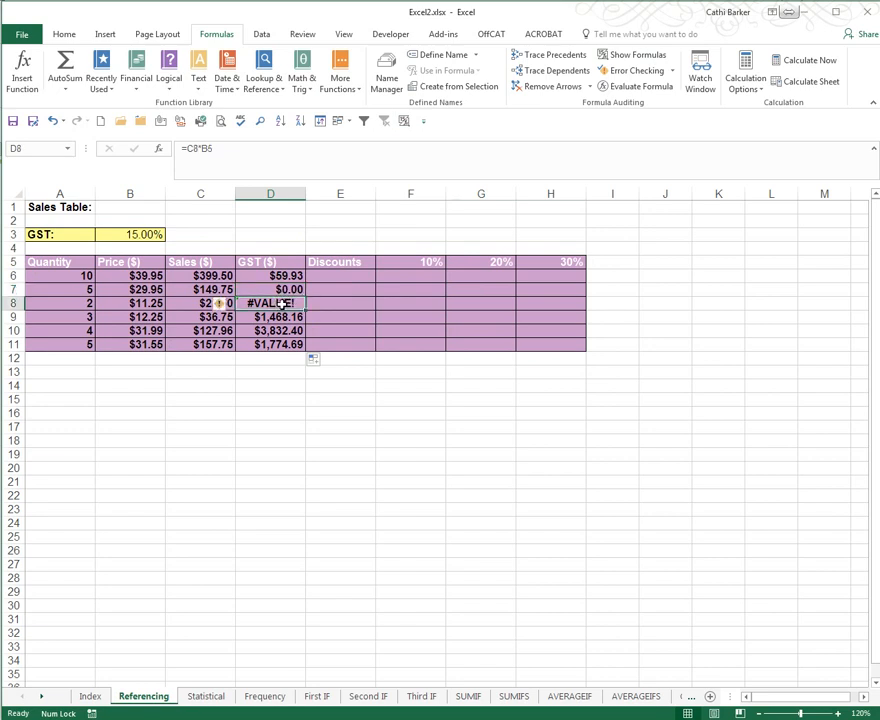
{"action": "left_click", "coordinate": [404, 121]}
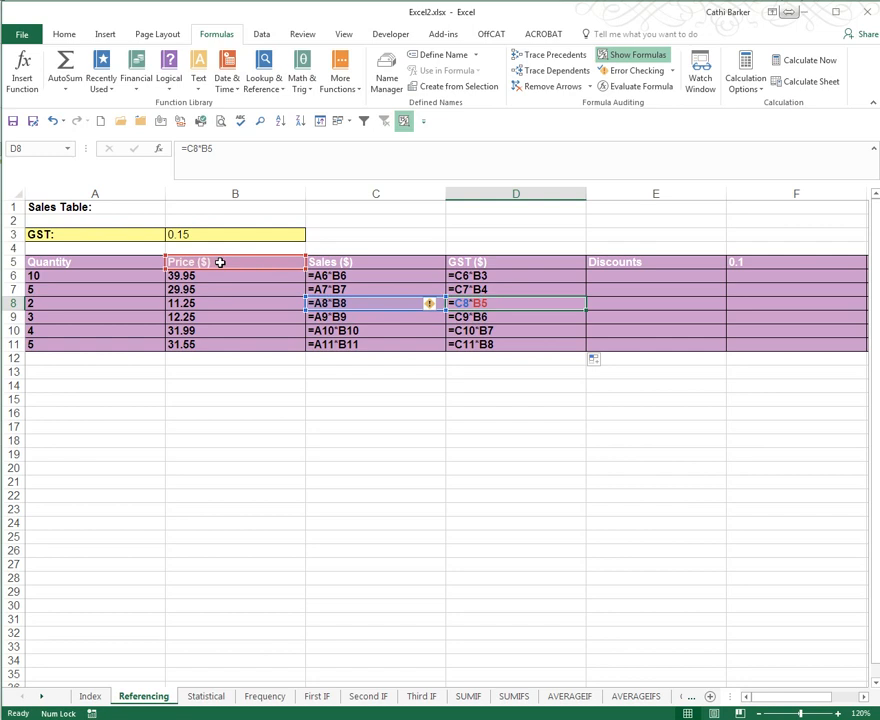
{"action": "left_click", "coordinate": [404, 120]}
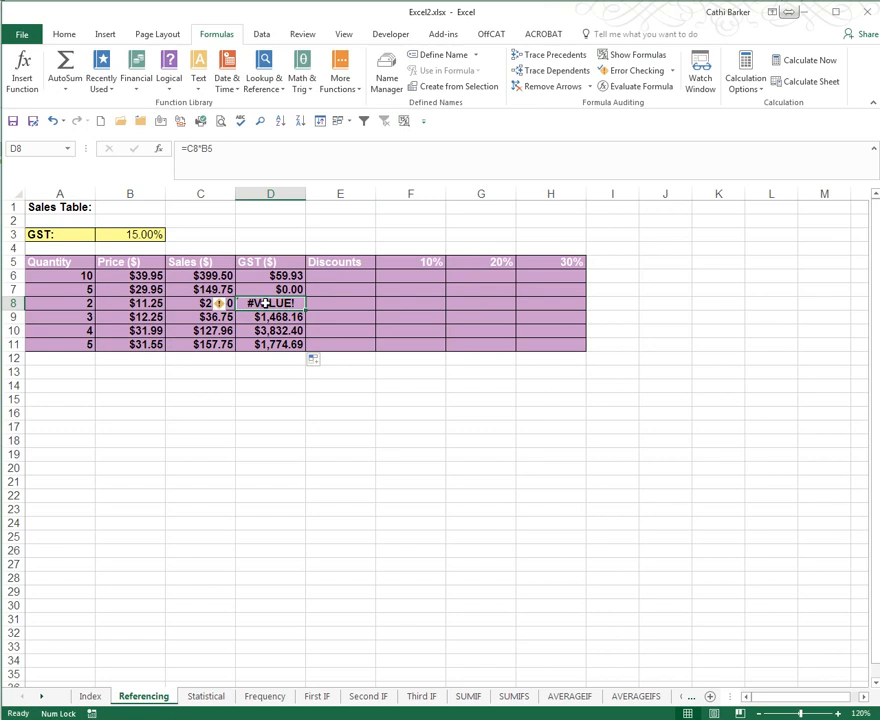
{"action": "left_click", "coordinate": [404, 120]}
{"action": "left_click", "coordinate": [492, 279]}
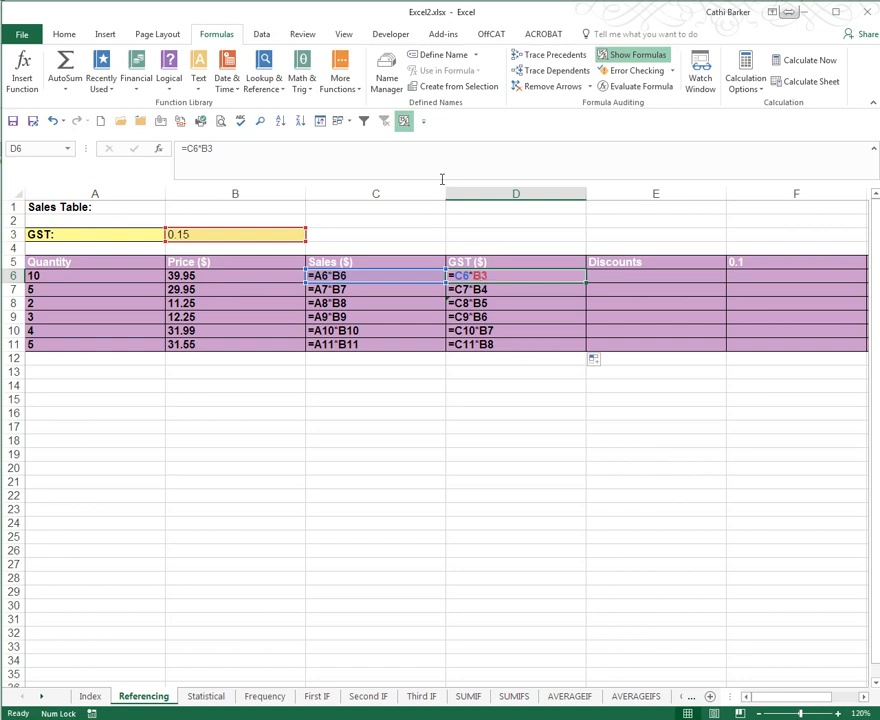
{"action": "left_click", "coordinate": [403, 120]}
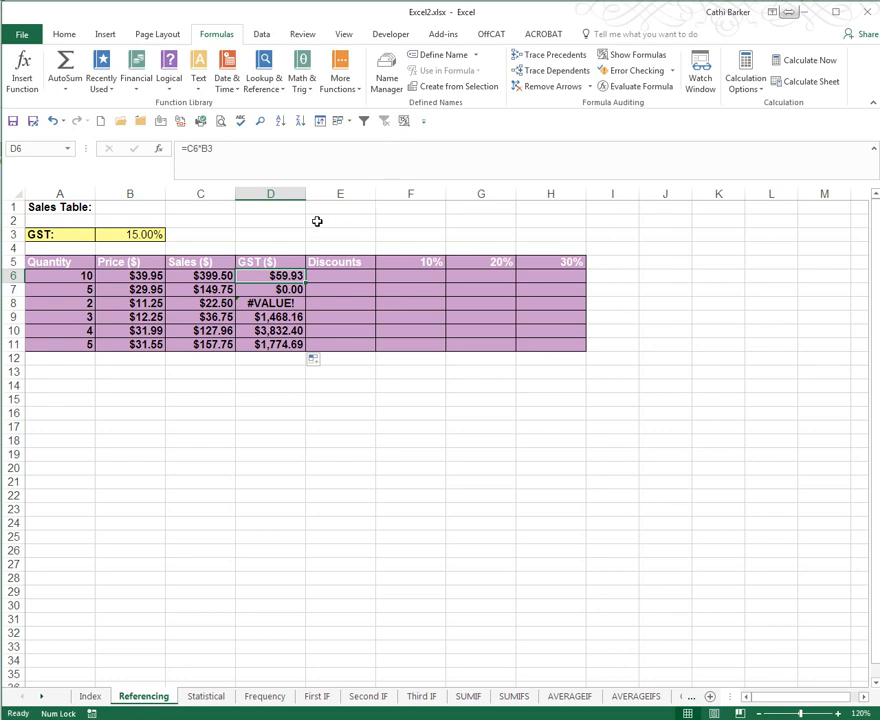
{"action": "left_click", "coordinate": [53, 121]}
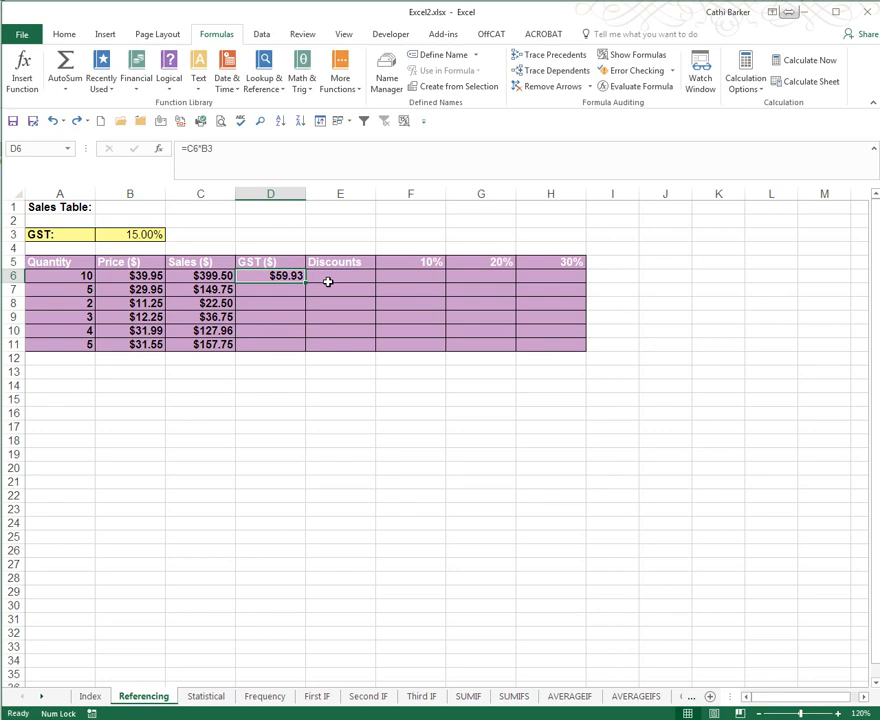
Step: Make the B3 reference in D6 absolute so the formula reads =C6*$B$3, and fill it down to D11
{"action": "key", "text": "F2"}
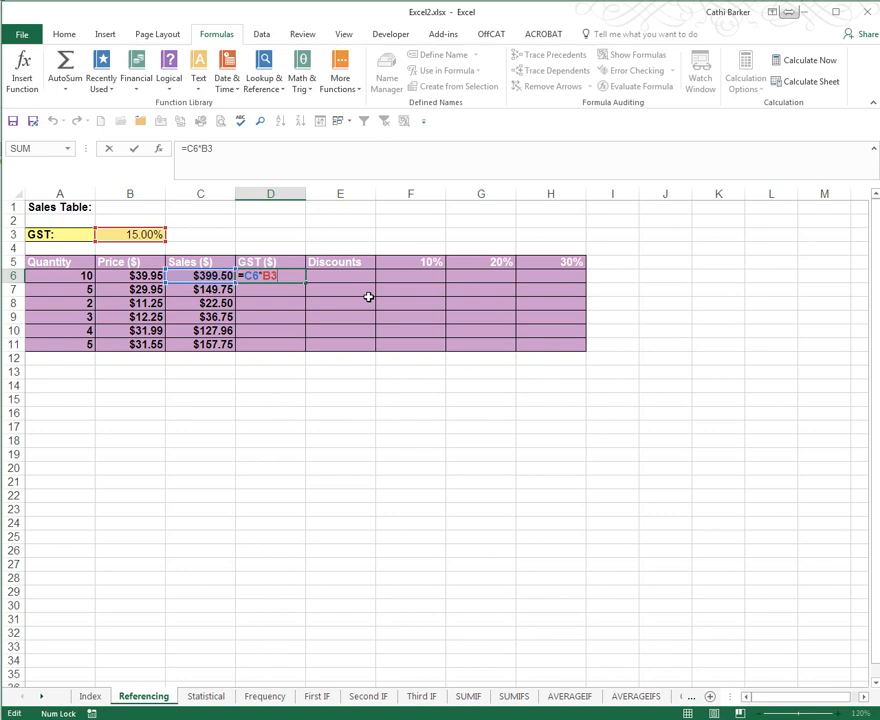
{"action": "key", "text": "F4"}
{"action": "key", "text": "ctrl+Return"}
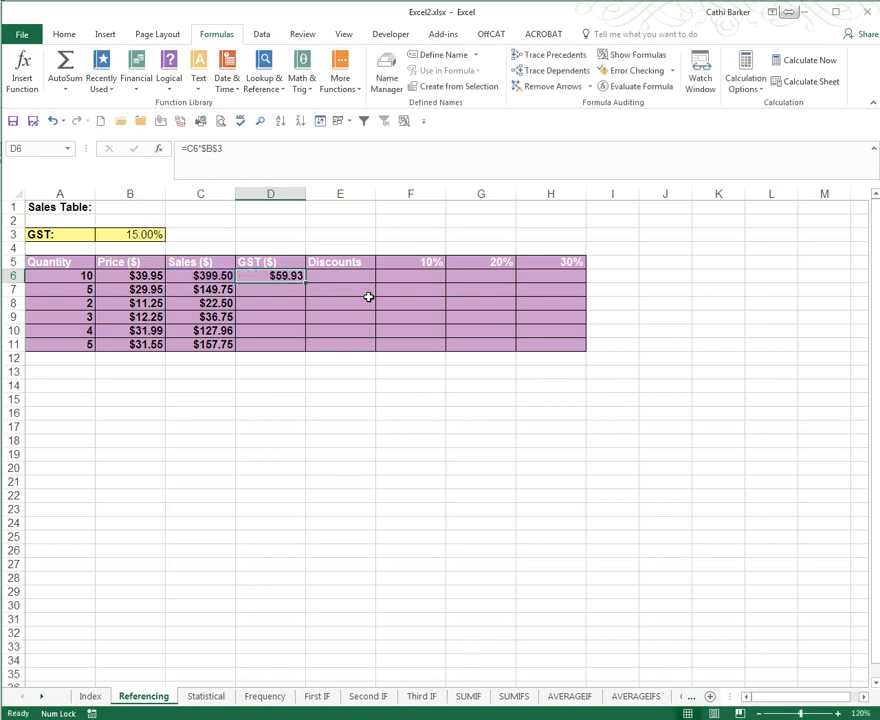
{"action": "double_click", "coordinate": [306, 283]}
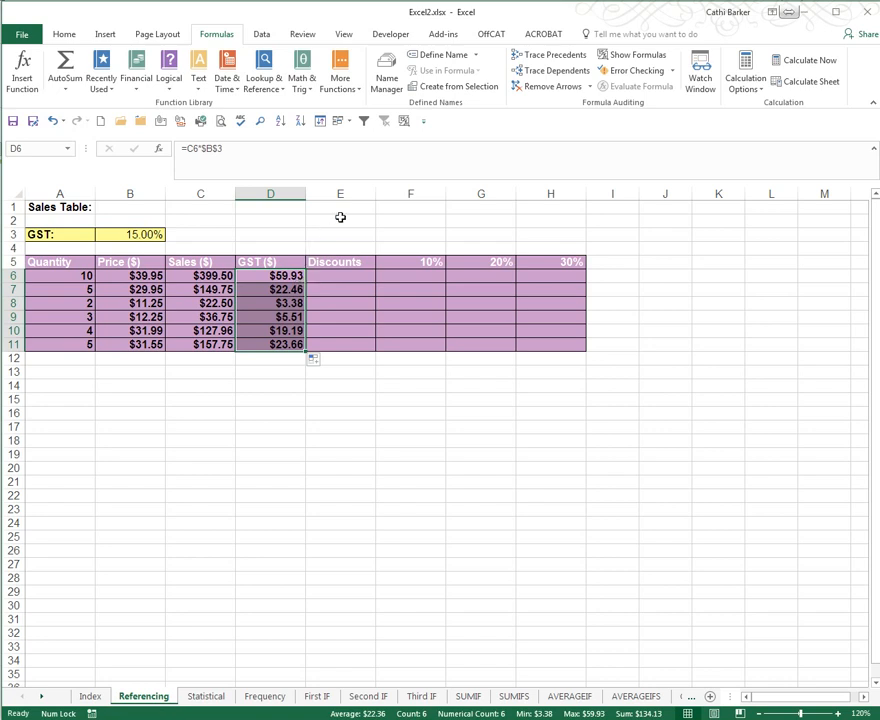
Step: Display the sheet's formulas to examine the absolute $B$3 reference in the GST column, and return to showing values
{"action": "left_click", "coordinate": [405, 121]}
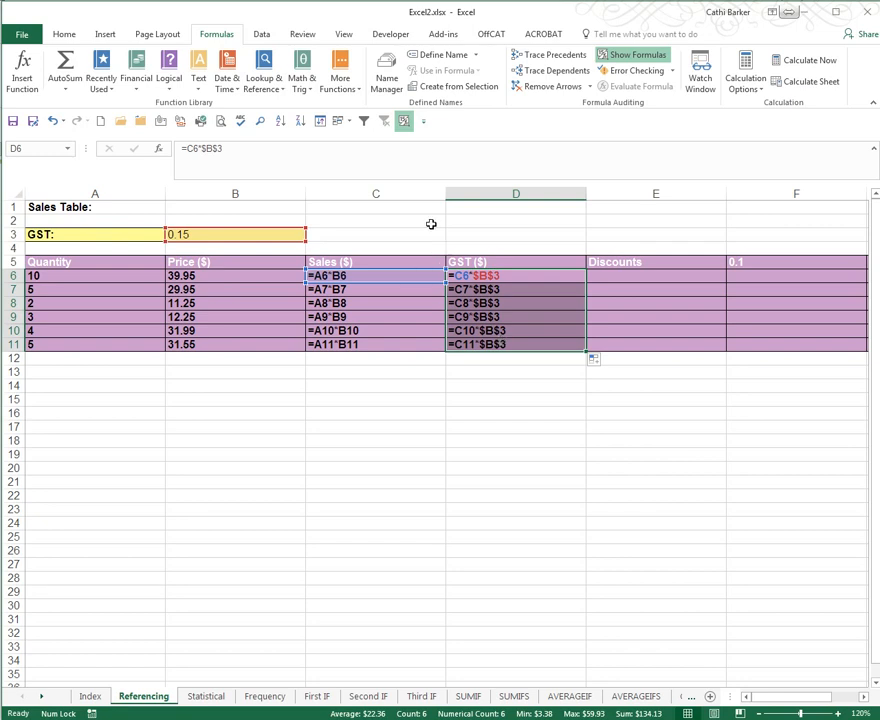
{"action": "left_click", "coordinate": [403, 121]}
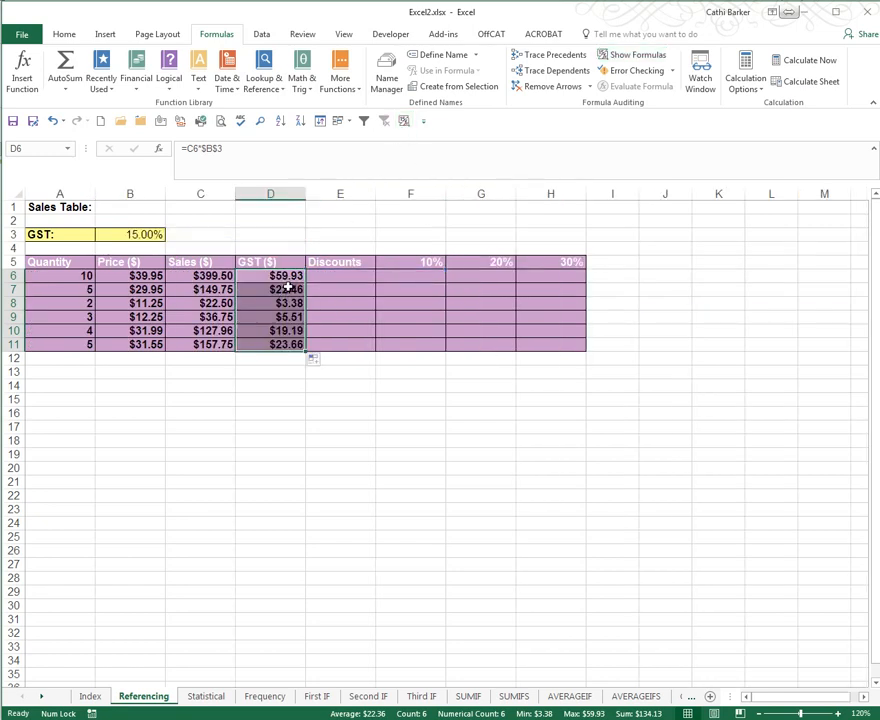
Step: Try GST rates of 12.5%, 10% and 0% in B3, and return the rate to 15%
{"action": "left_click", "coordinate": [143, 236]}
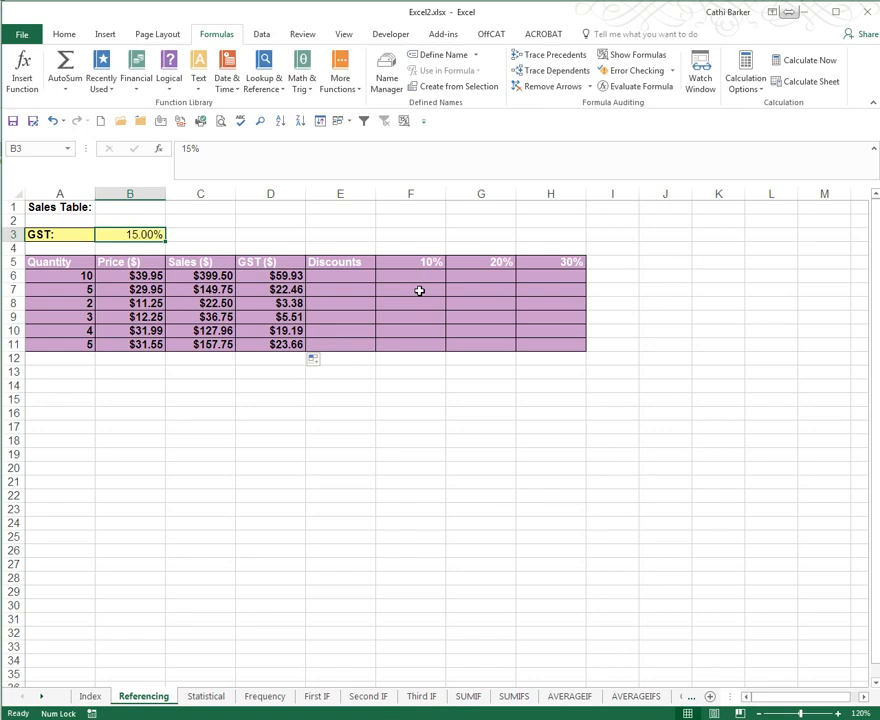
{"action": "type", "text": "12.5"}
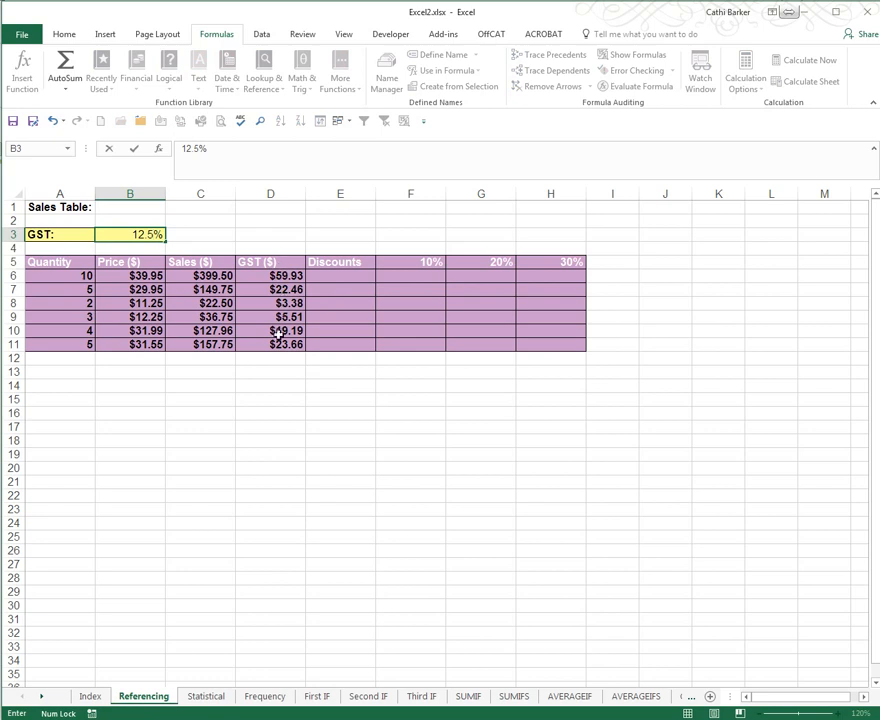
{"action": "key", "text": "ctrl+Return"}
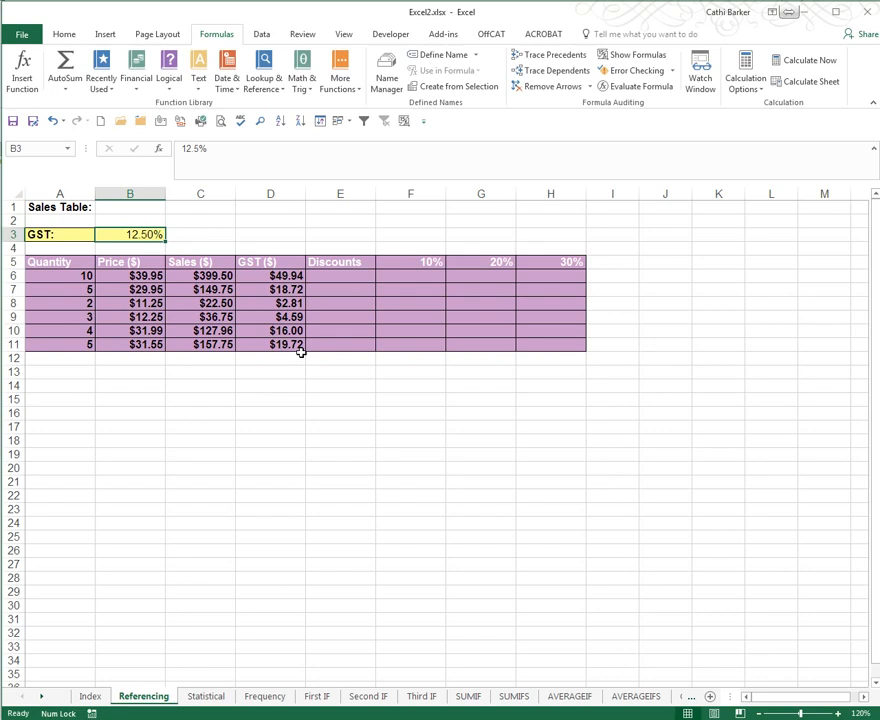
{"action": "type", "text": "10"}
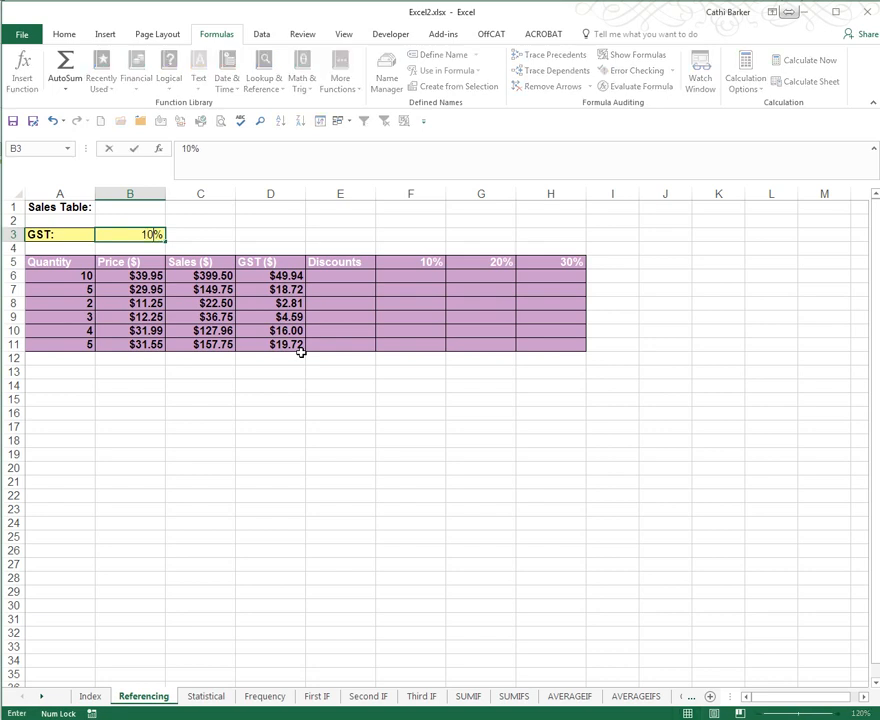
{"action": "key", "text": "ctrl+Return"}
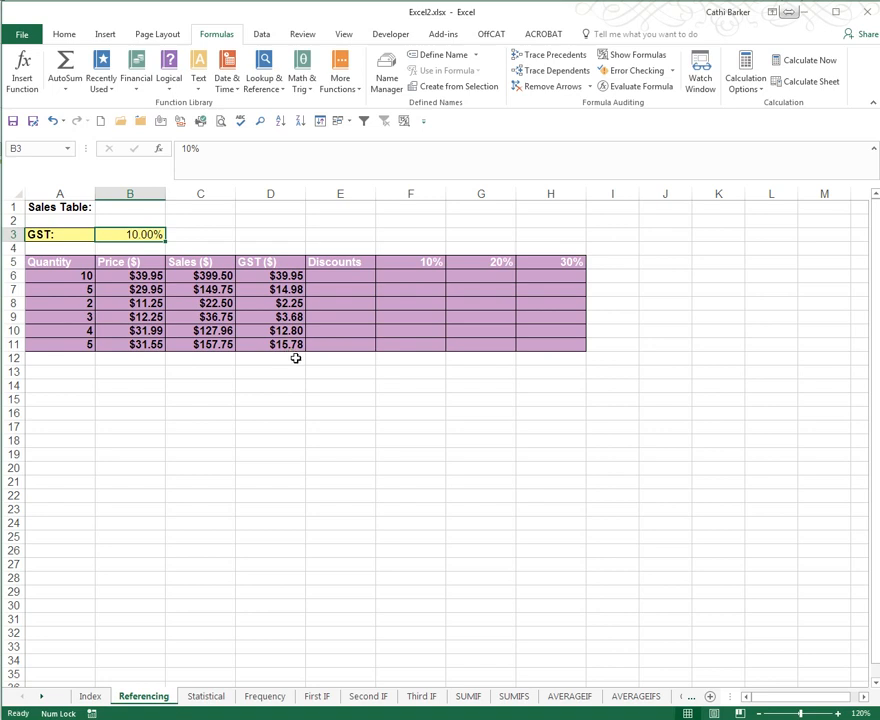
{"action": "type", "text": "0"}
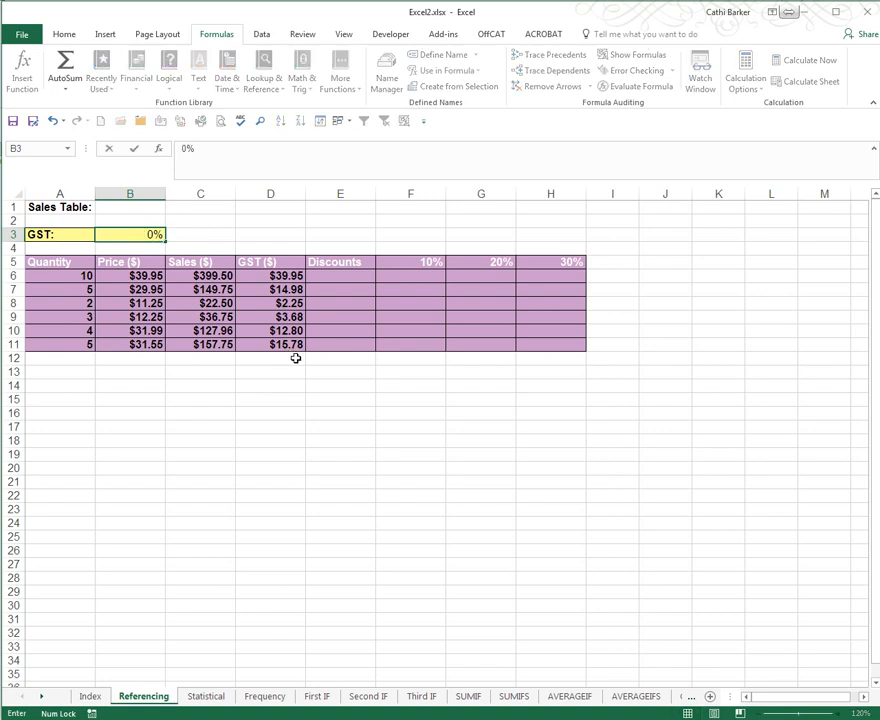
{"action": "key", "text": "ctrl+Return"}
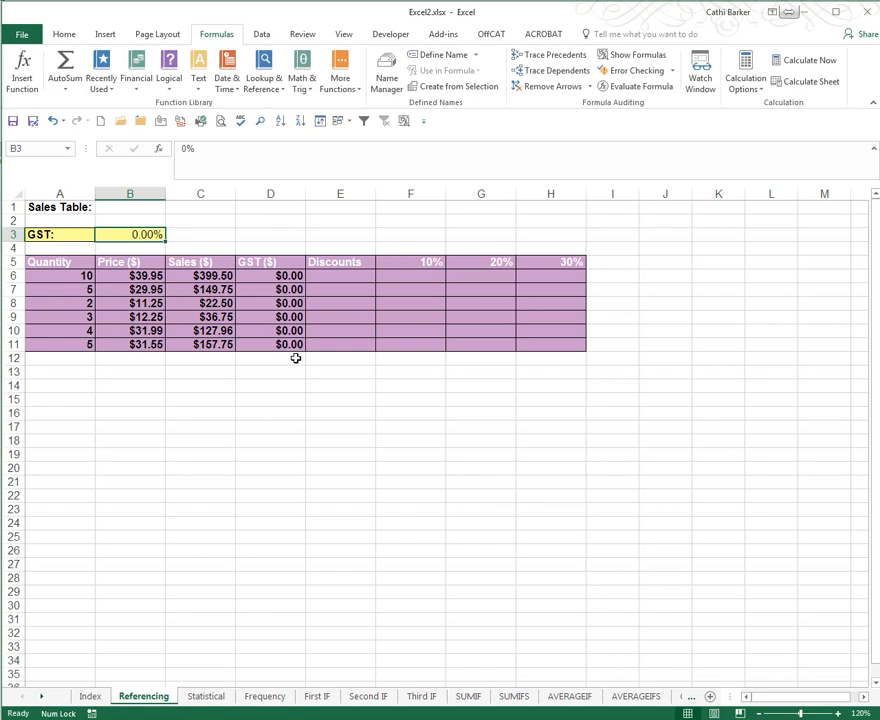
{"action": "type", "text": "15"}
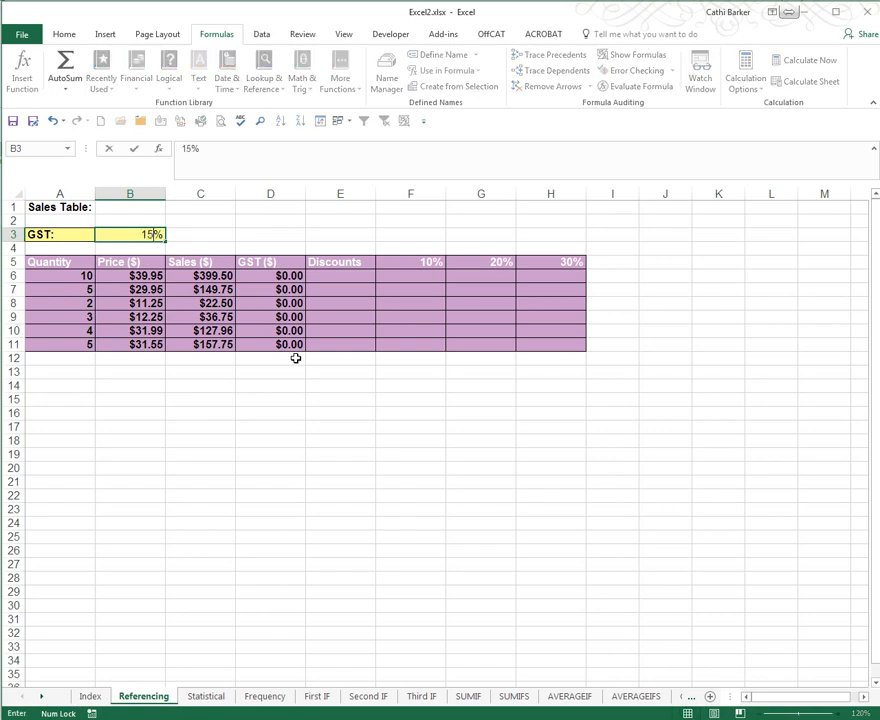
{"action": "key", "text": "ctrl+Return"}
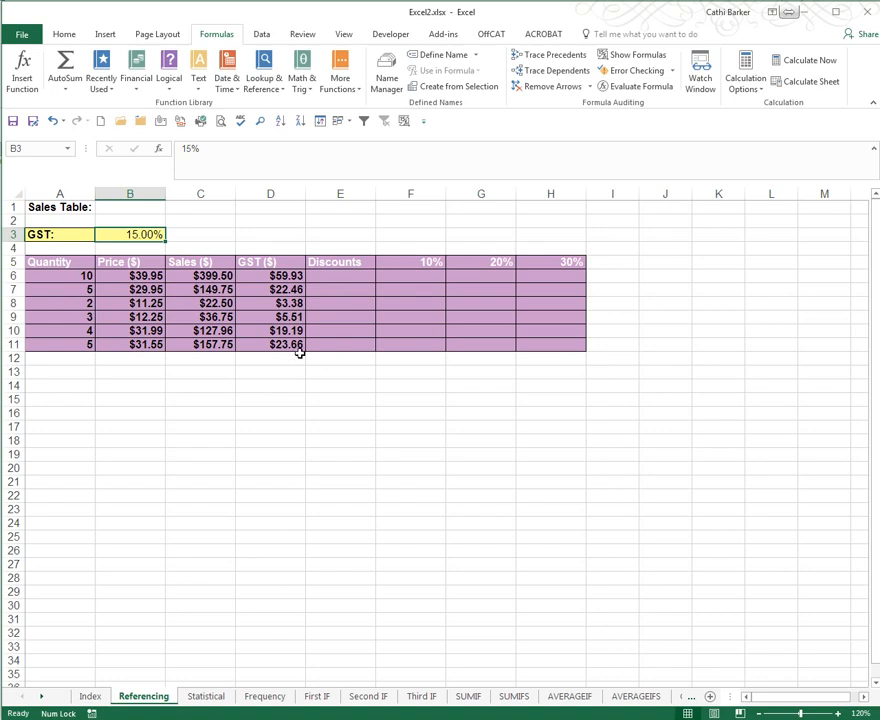
Step: Calculate the 10% discount in F6 with the formula =C6*$F$5, making the rate reference absolute
{"action": "left_click", "coordinate": [430, 277]}
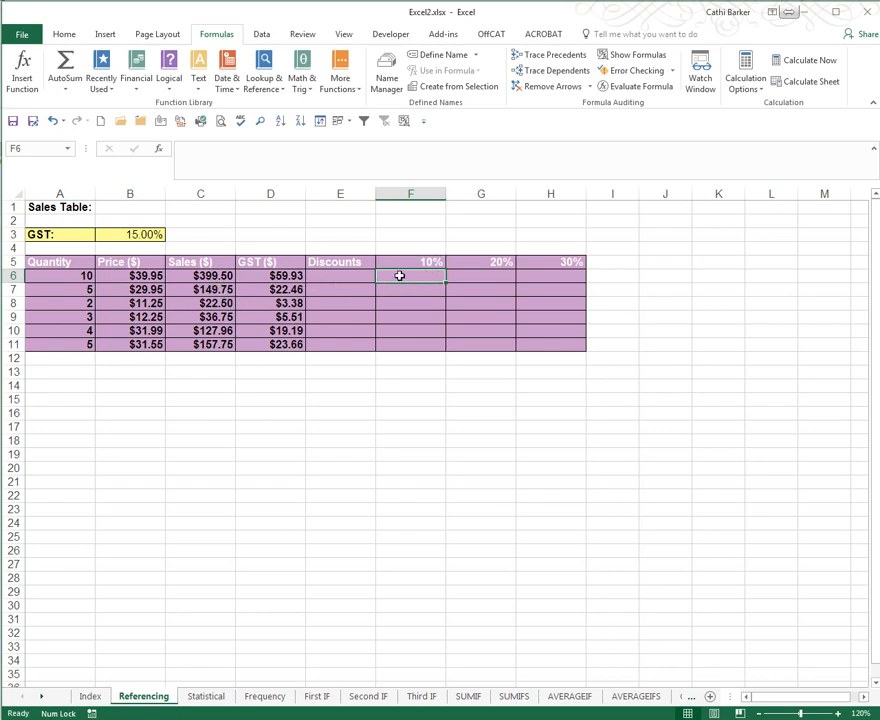
{"action": "type", "text": "="}
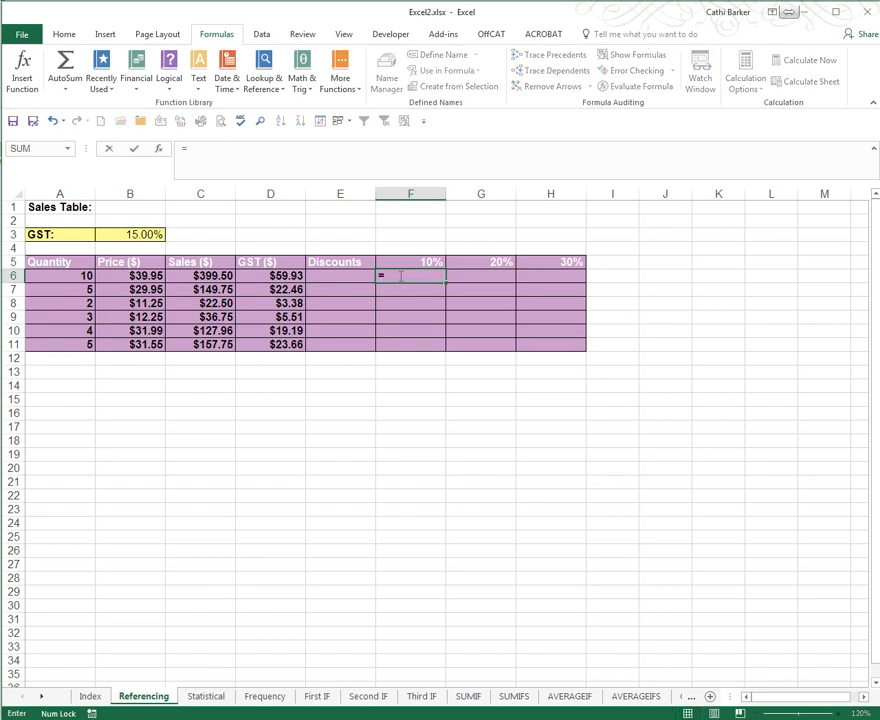
{"action": "left_click", "coordinate": [227, 275]}
{"action": "type", "text": "*"}
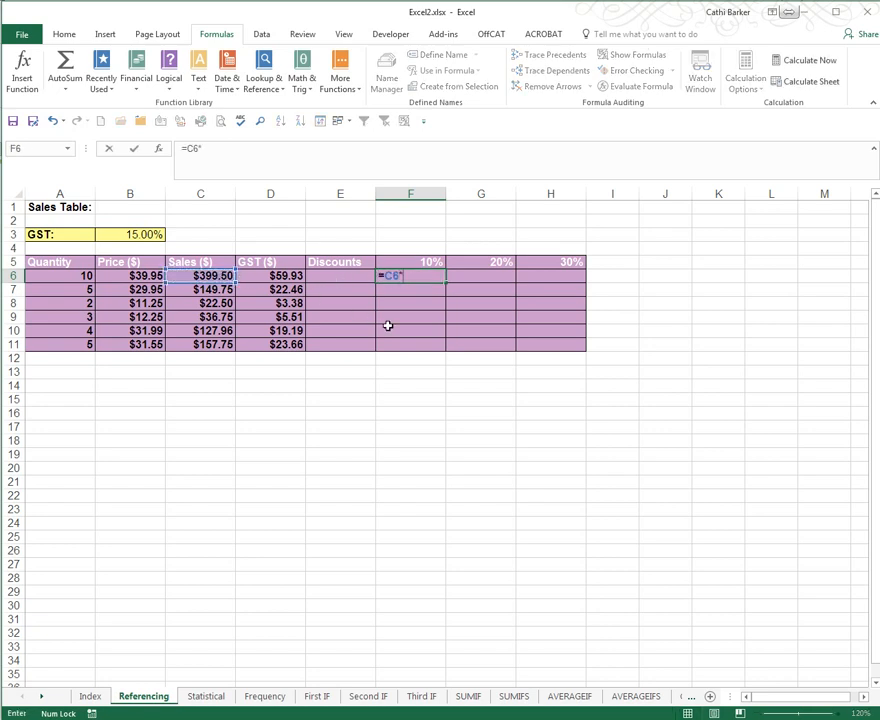
{"action": "left_click", "coordinate": [434, 263]}
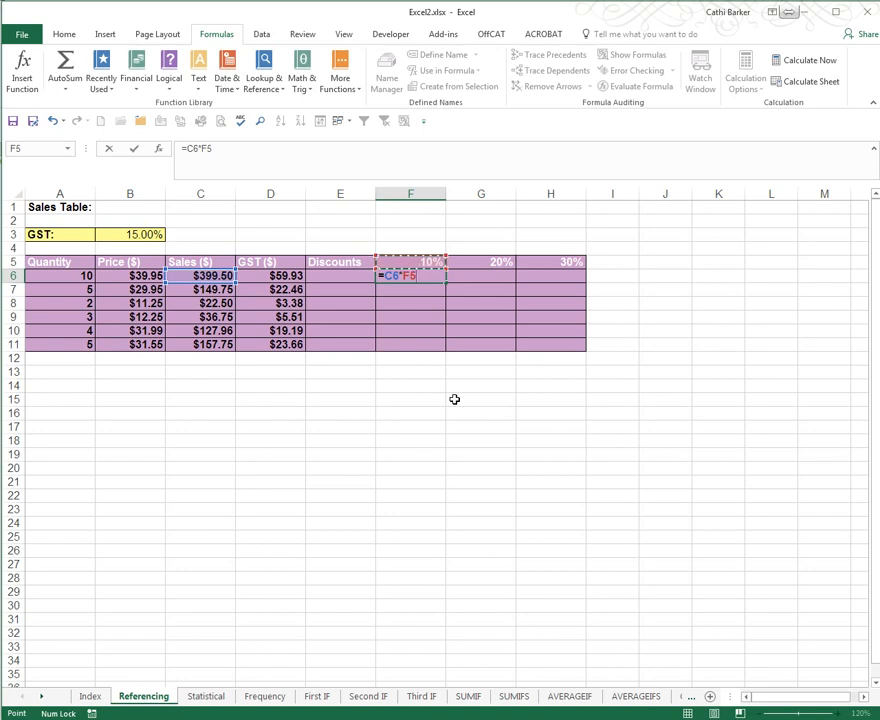
{"action": "key", "text": "F4"}
{"action": "key", "text": "ctrl+Return"}
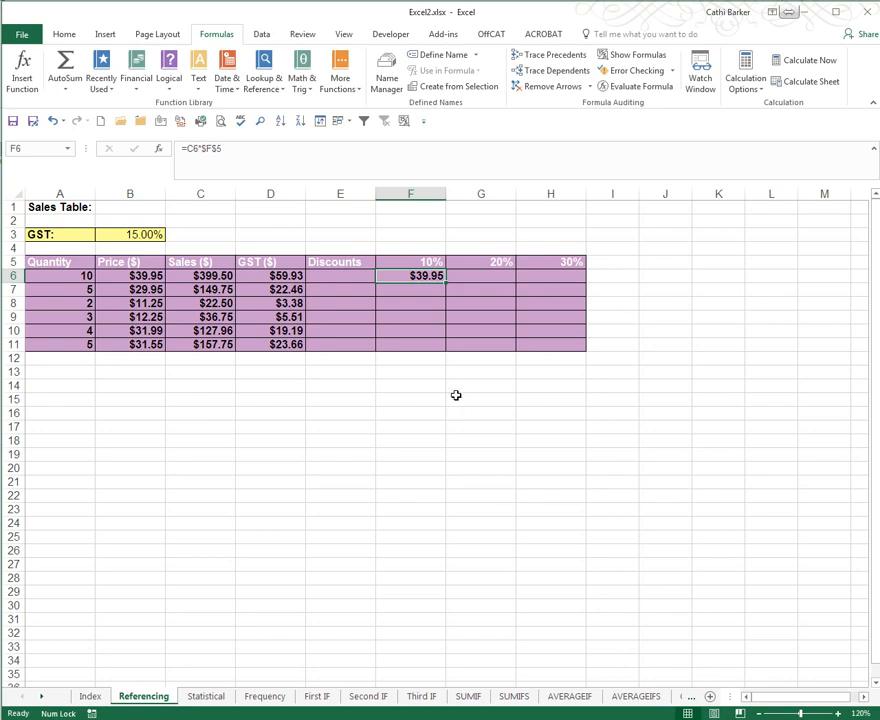
Step: Calculate the 20% discount in G6 with the formula =C6*$G$5, making the rate reference absolute
{"action": "left_click", "coordinate": [485, 275]}
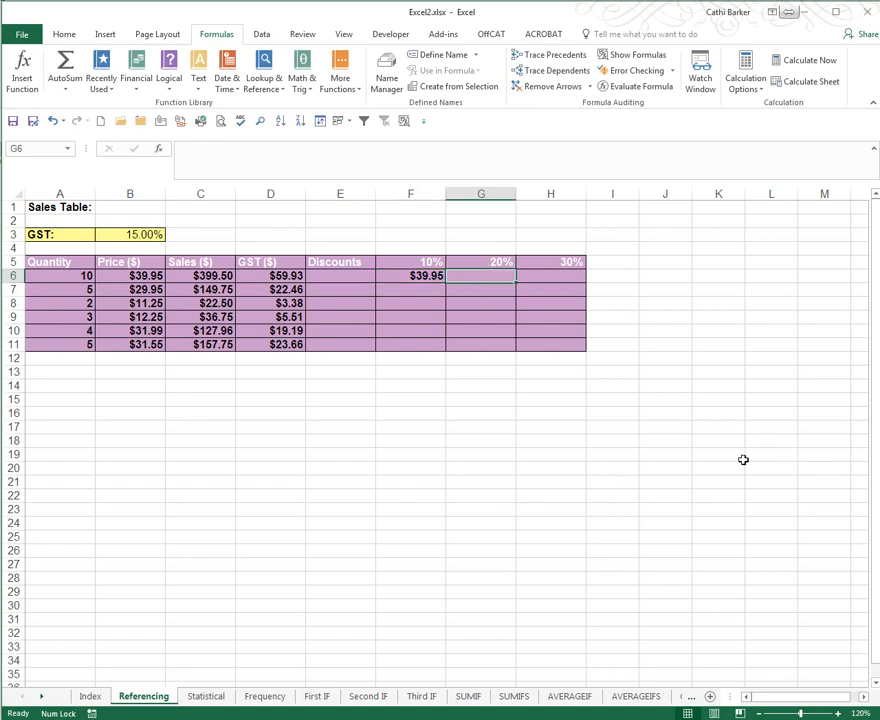
{"action": "type", "text": "="}
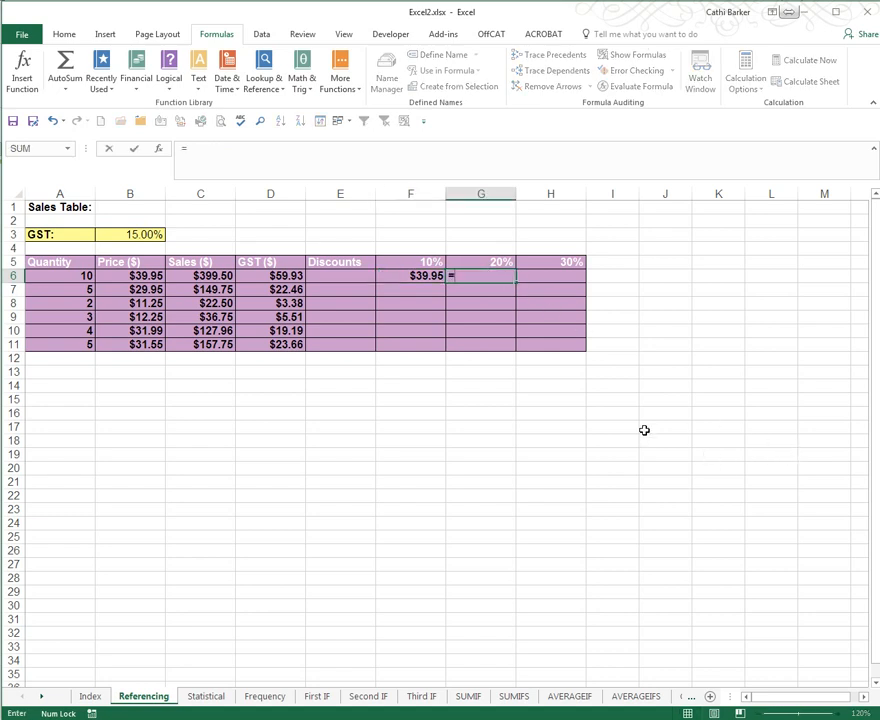
{"action": "left_click", "coordinate": [226, 275]}
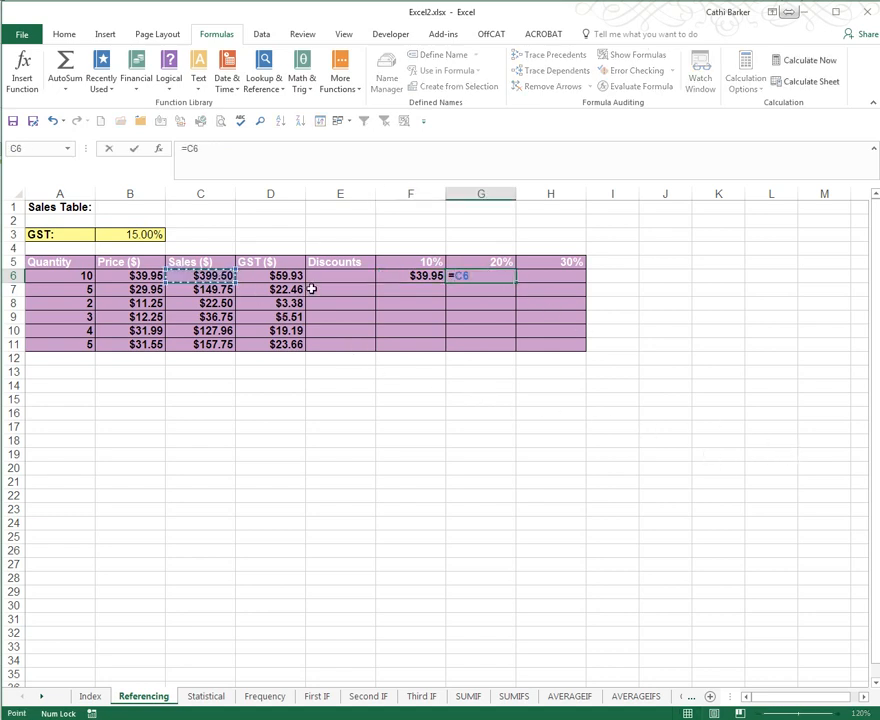
{"action": "type", "text": "*"}
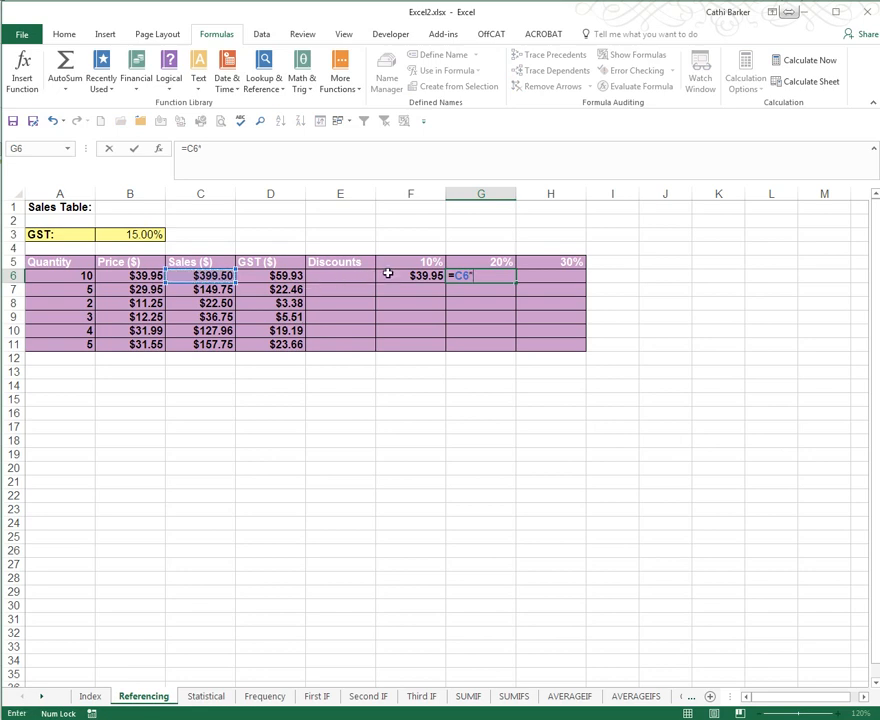
{"action": "left_click", "coordinate": [474, 261]}
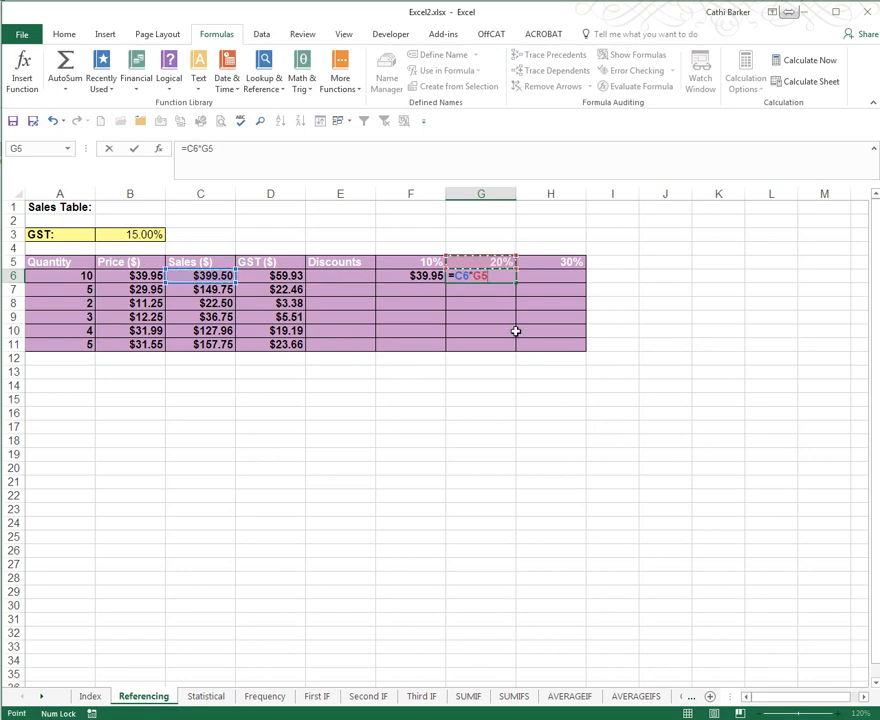
{"action": "key", "text": "F4"}
{"action": "key", "text": "ctrl+Return"}
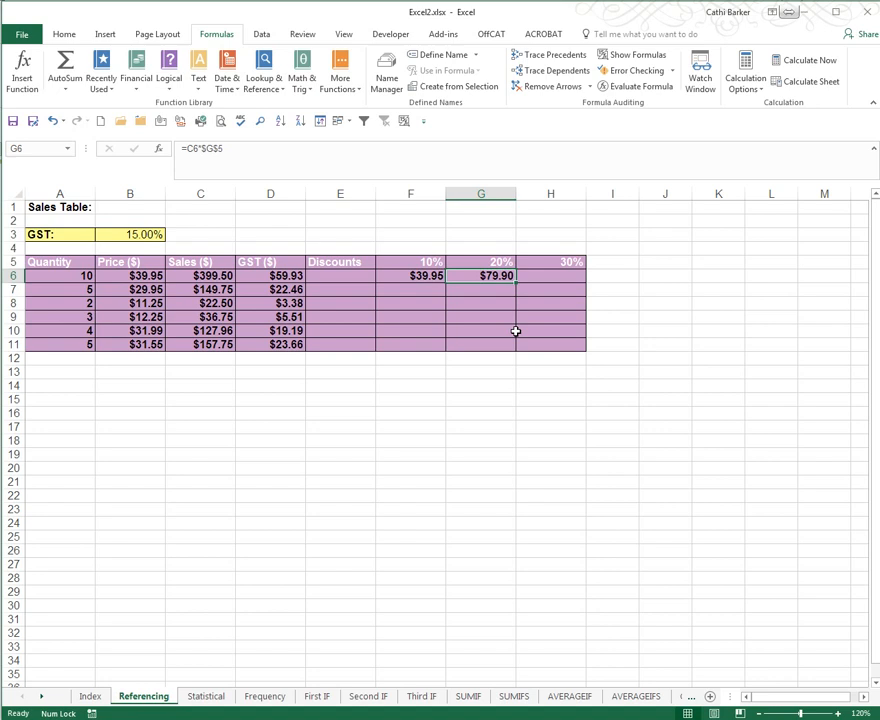
Step: Calculate the 30% discount in H6 with the formula =C6*$H$5, making the rate reference absolute
{"action": "left_click", "coordinate": [576, 277]}
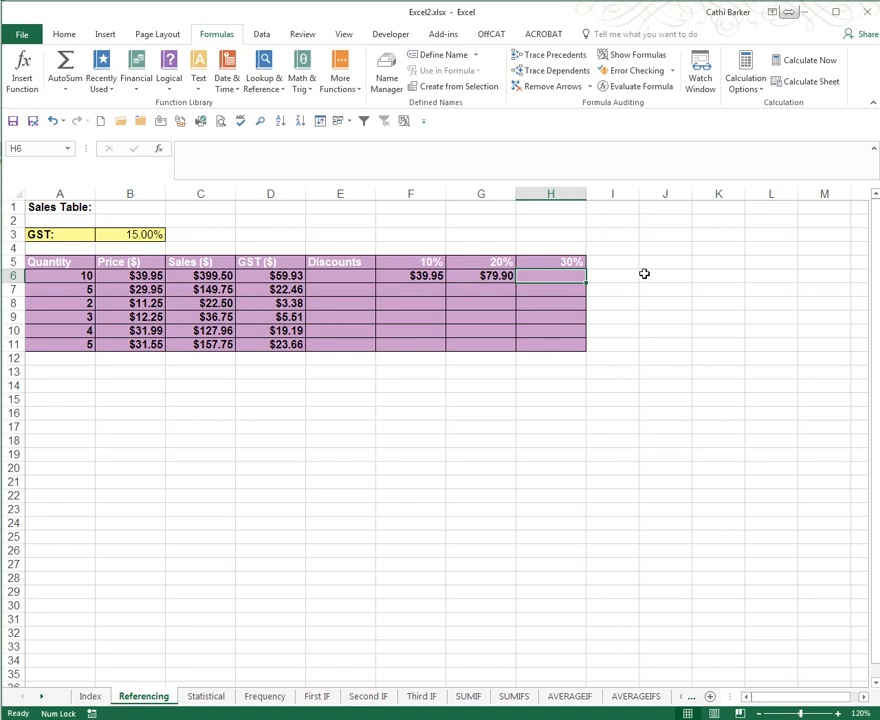
{"action": "type", "text": "="}
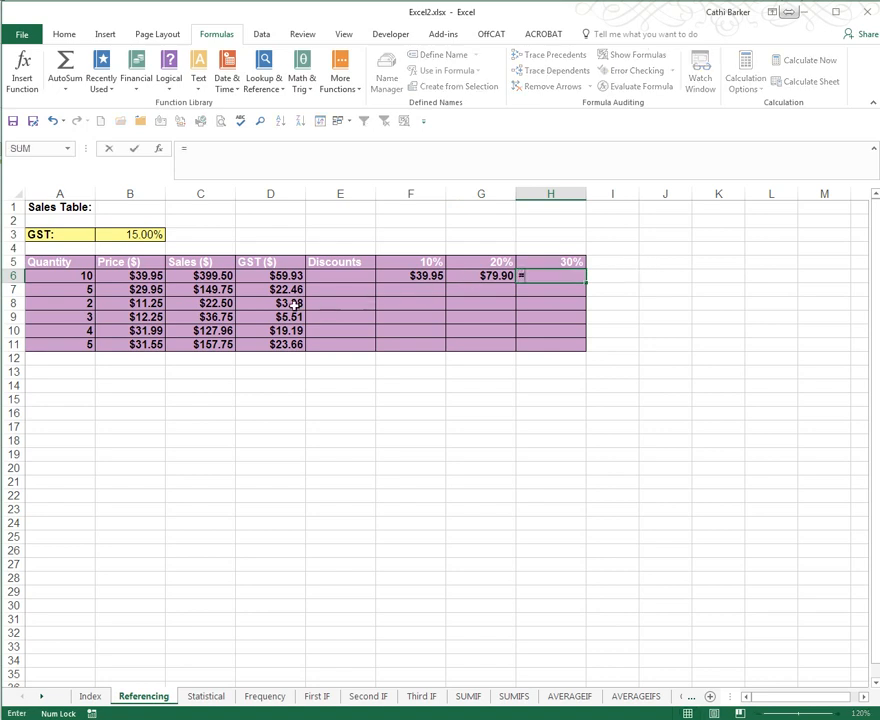
{"action": "left_click", "coordinate": [238, 277]}
{"action": "type", "text": "*"}
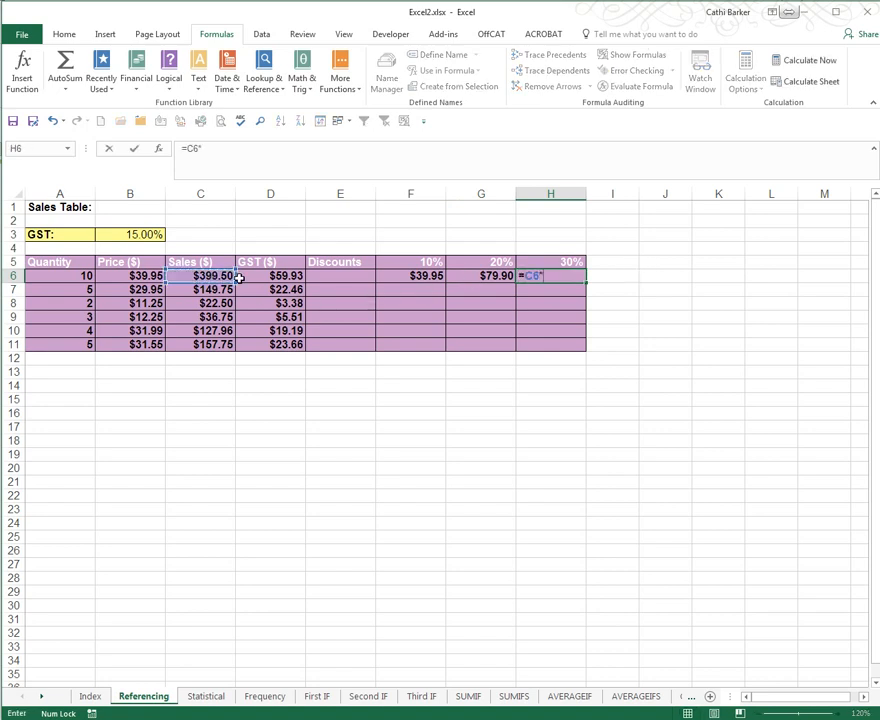
{"action": "left_click", "coordinate": [544, 258]}
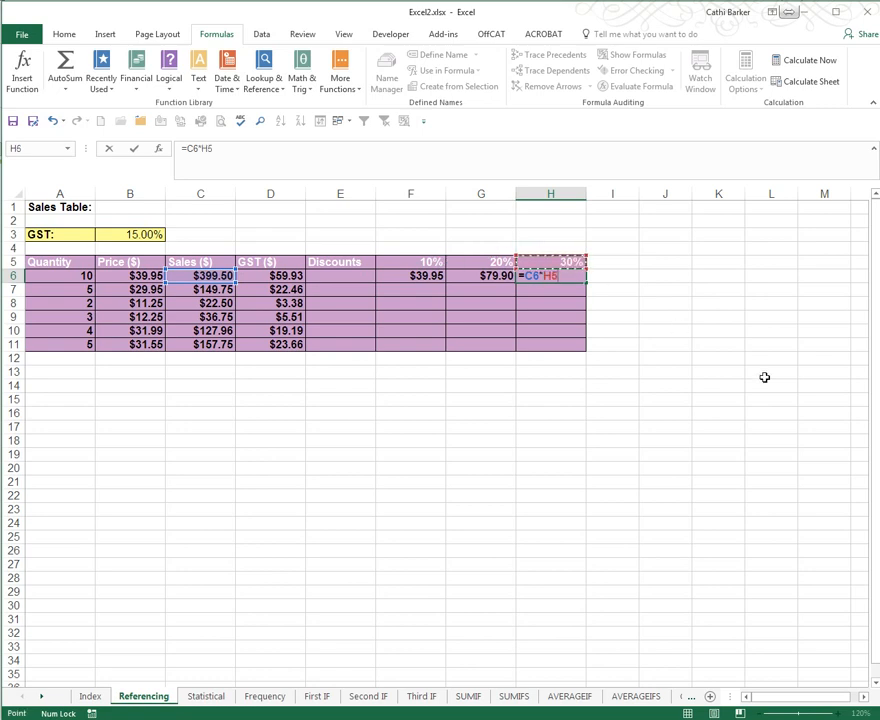
{"action": "key", "text": "F4"}
{"action": "key", "text": "ctrl+Return"}
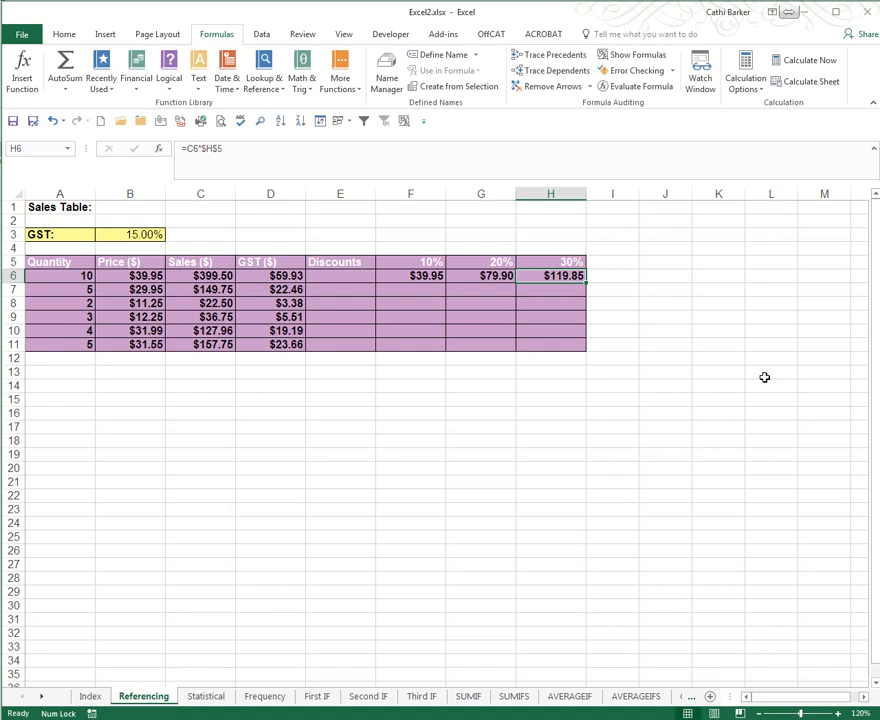
Step: Fill the three discount formulas in F6:H6 down to row 11
{"action": "left_click", "coordinate": [437, 275]}
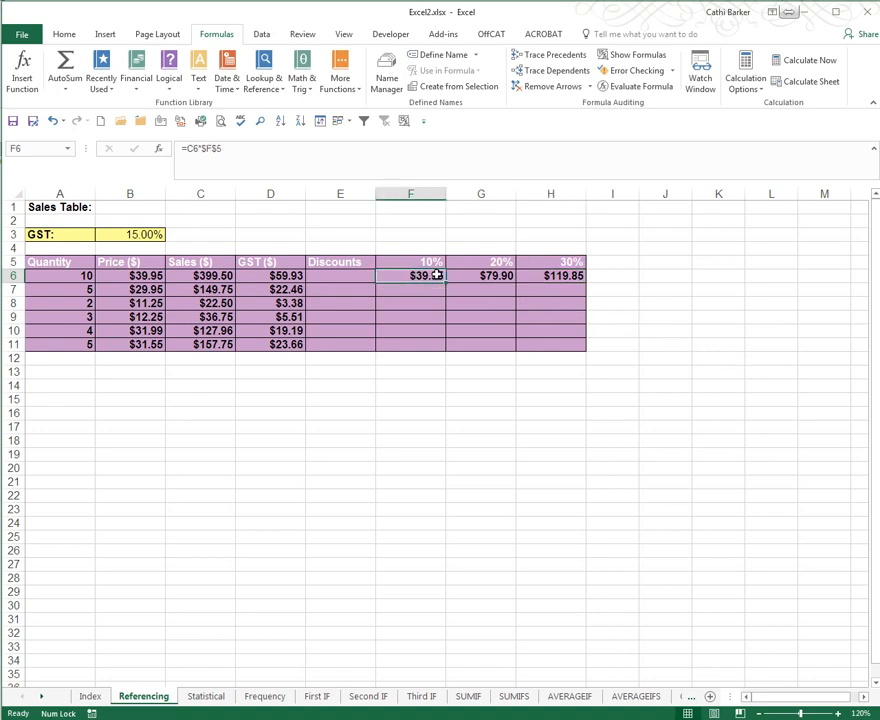
{"action": "left_click_drag", "start_coordinate": [437, 275], "coordinate": [540, 274]}
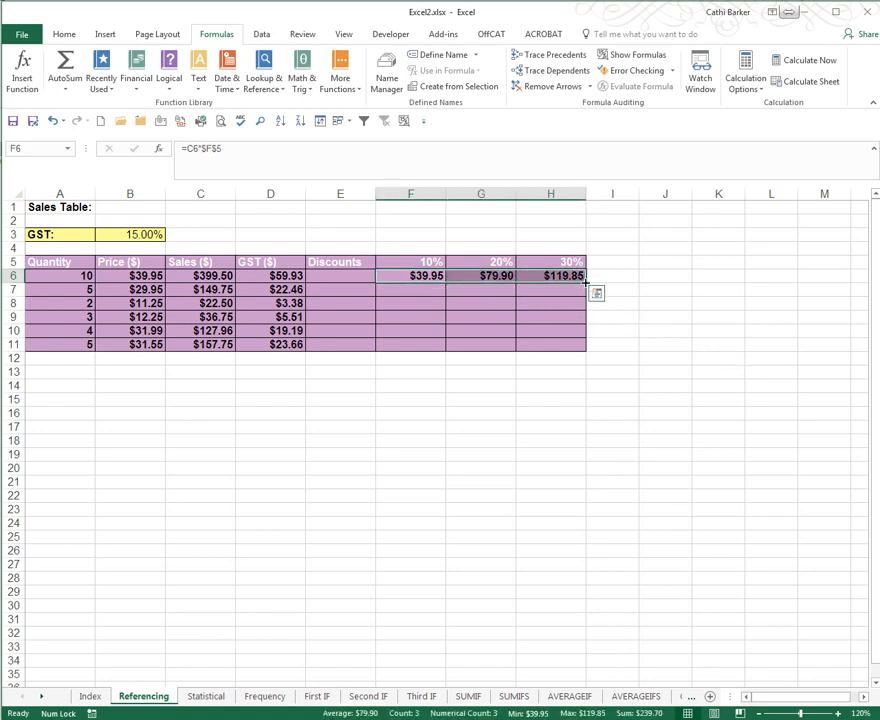
{"action": "double_click", "coordinate": [586, 281]}
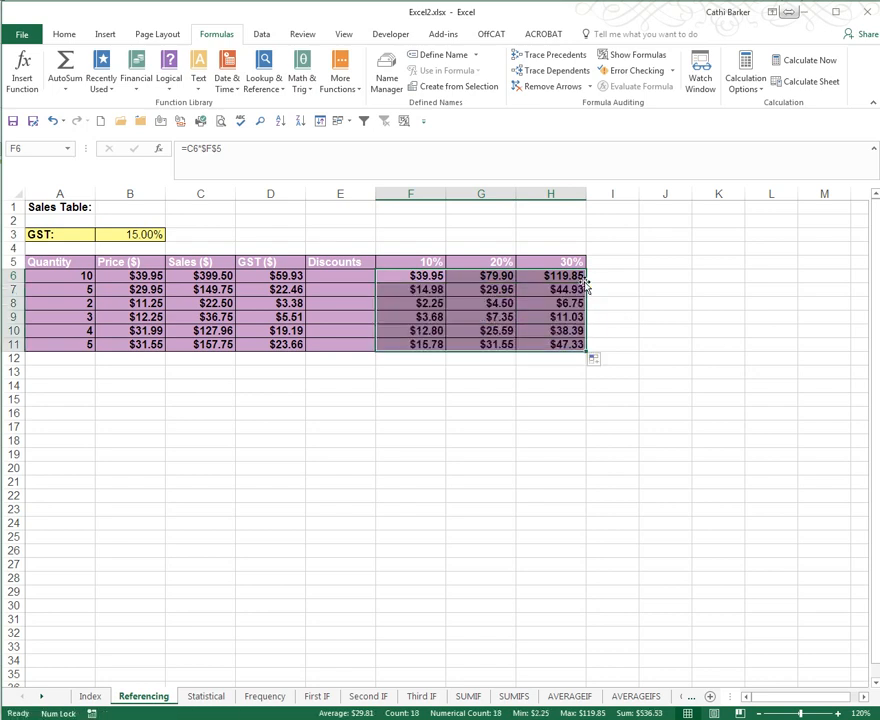
Step: Display the sheet's formulas to examine the absolute references in discount columns F to H, and return to showing values
{"action": "left_click", "coordinate": [404, 121]}
{"action": "left_click", "coordinate": [440, 440]}
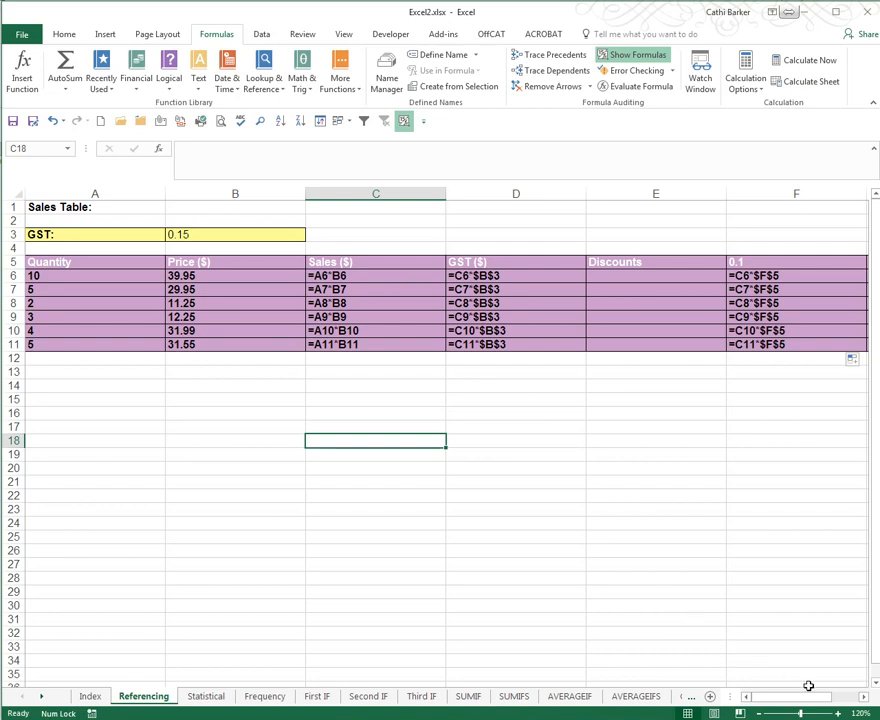
{"action": "left_click", "coordinate": [862, 697]}
{"action": "left_click", "coordinate": [862, 697]}
{"action": "left_click", "coordinate": [862, 697]}
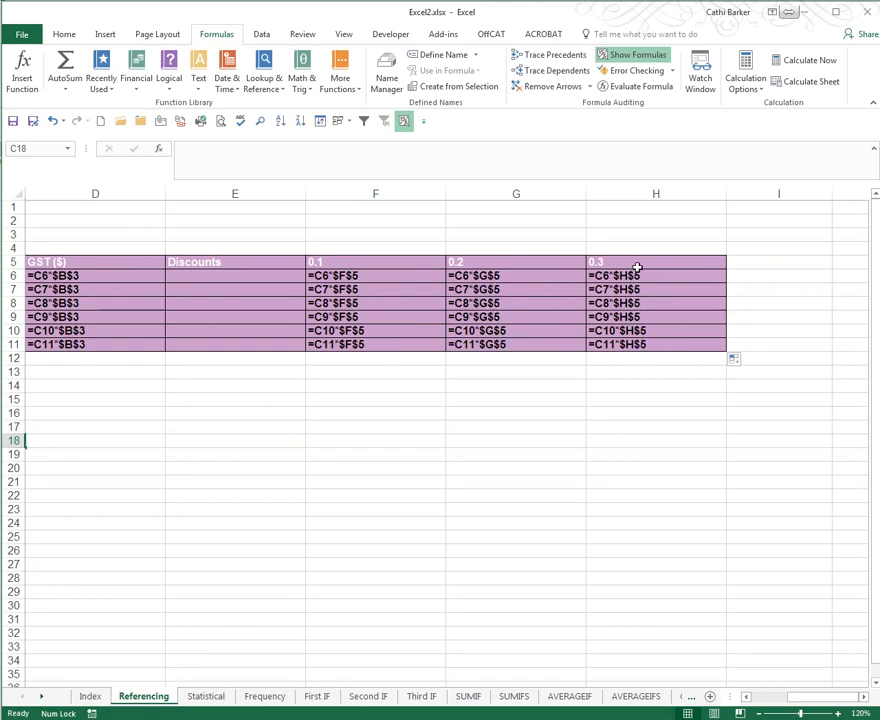
{"action": "left_click", "coordinate": [403, 121]}
Step: Try discount rates of 5%, 10% and 15% in header cells F5, G5 and H5
{"action": "left_click", "coordinate": [212, 262]}
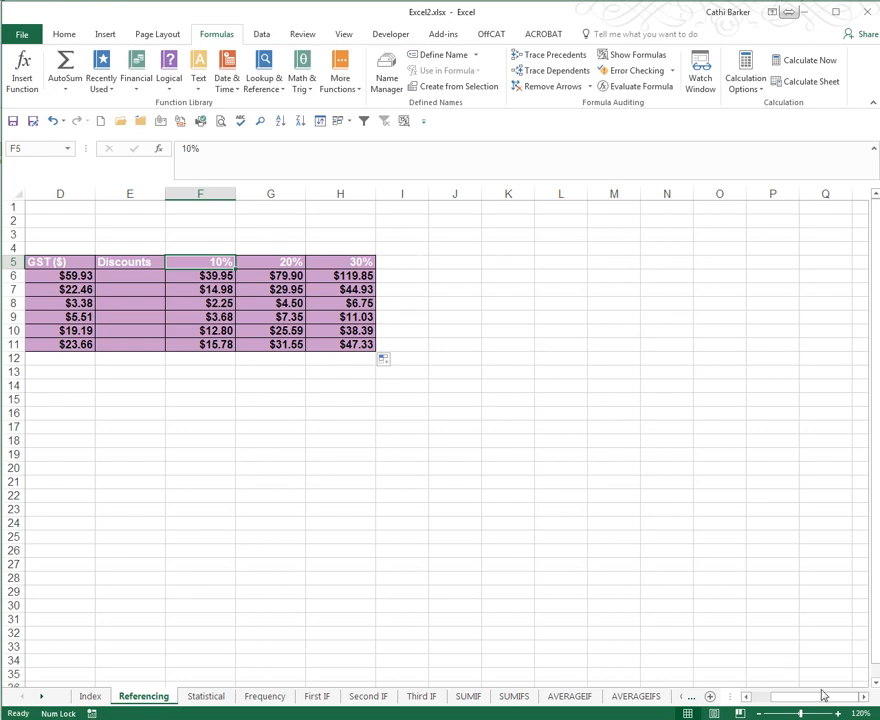
{"action": "left_click_drag", "start_coordinate": [793, 694], "coordinate": [755, 700]}
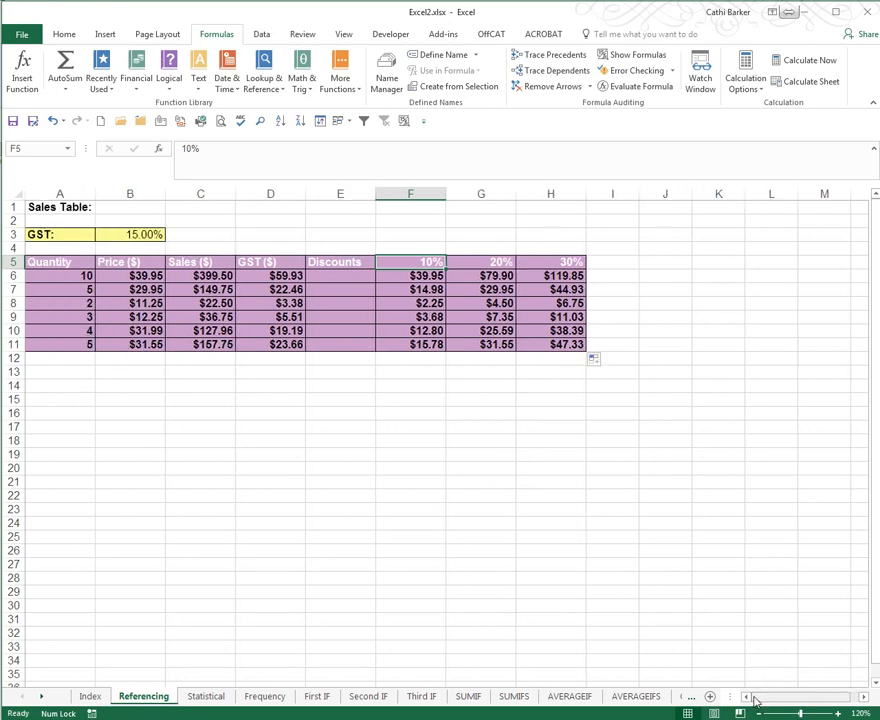
{"action": "type", "text": "5%"}
{"action": "key", "text": "Tab"}
{"action": "type", "text": "10%"}
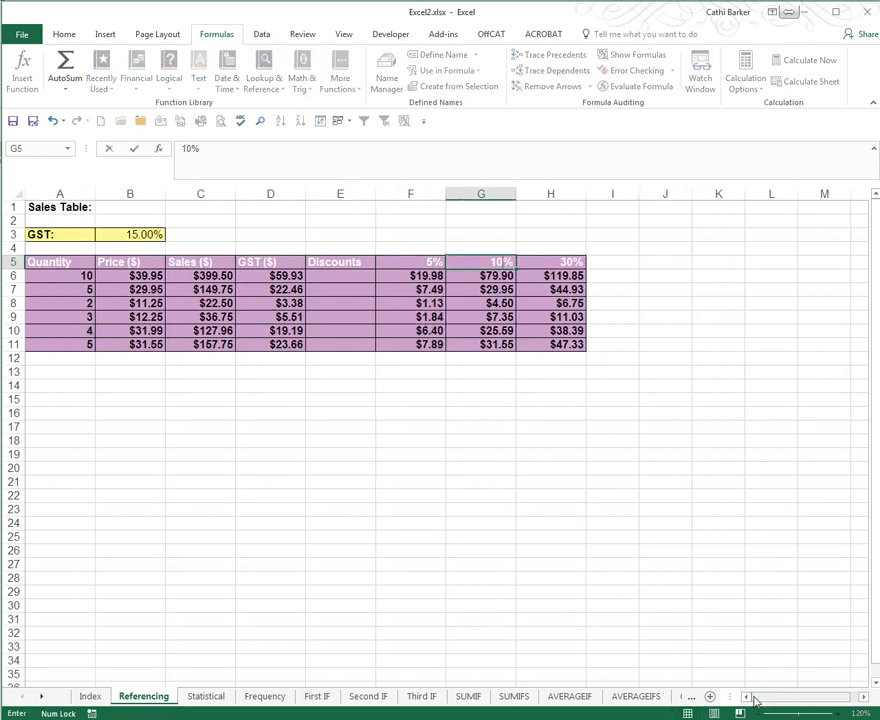
{"action": "key", "text": "Tab"}
{"action": "type", "text": "15%"}
{"action": "key", "text": "Tab"}
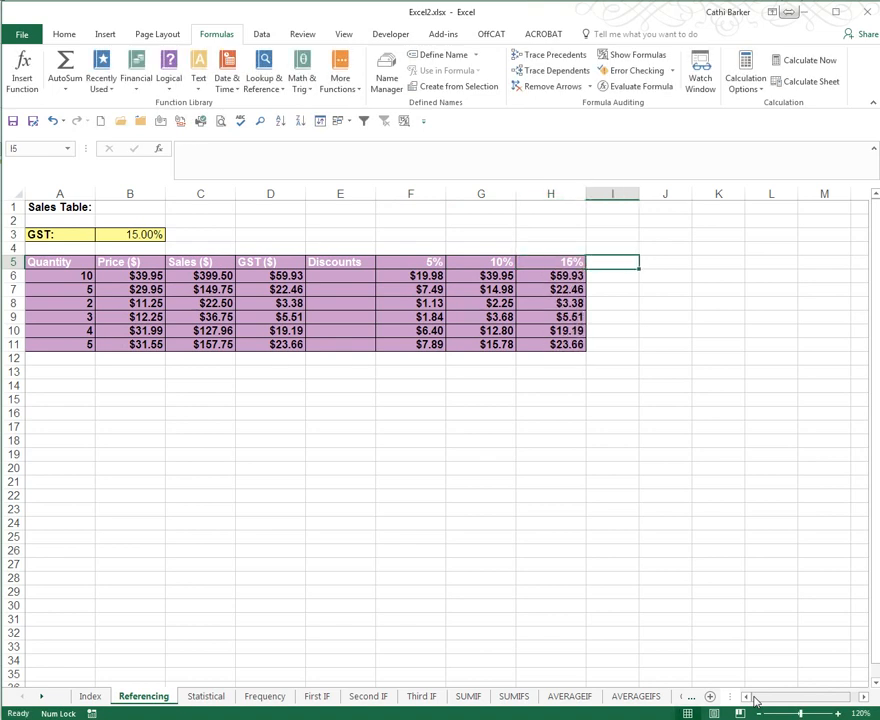
Step: Set the discount rates in F5, G5 and H5 back to 10%, 20% and 30%
{"action": "key", "text": "Left"}
{"action": "key", "text": "Left"}
{"action": "key", "text": "Left"}
{"action": "type", "text": "10"}
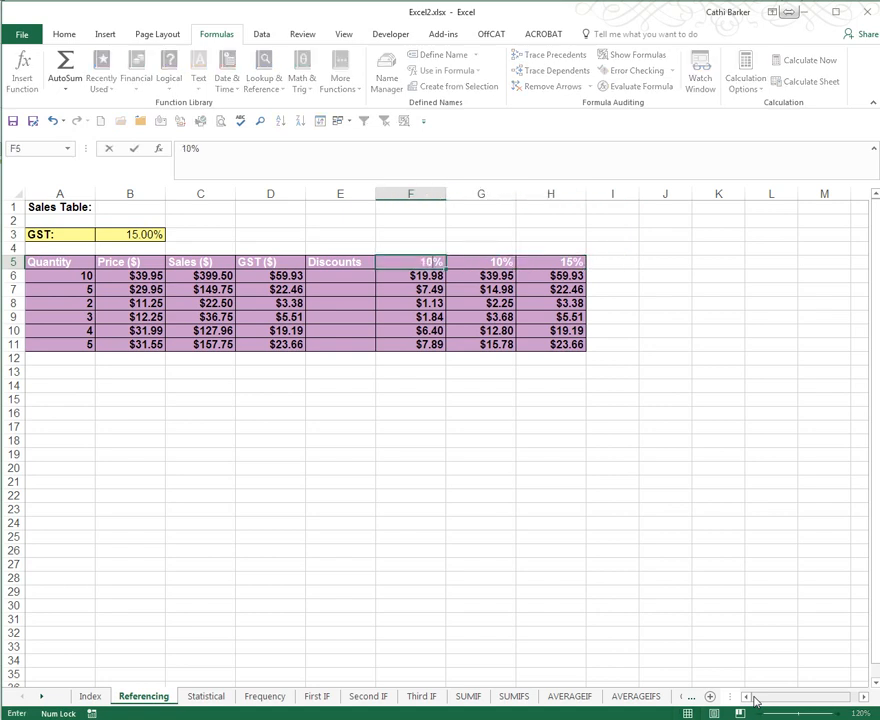
{"action": "key", "text": "Tab"}
{"action": "type", "text": "20"}
{"action": "key", "text": "Tab"}
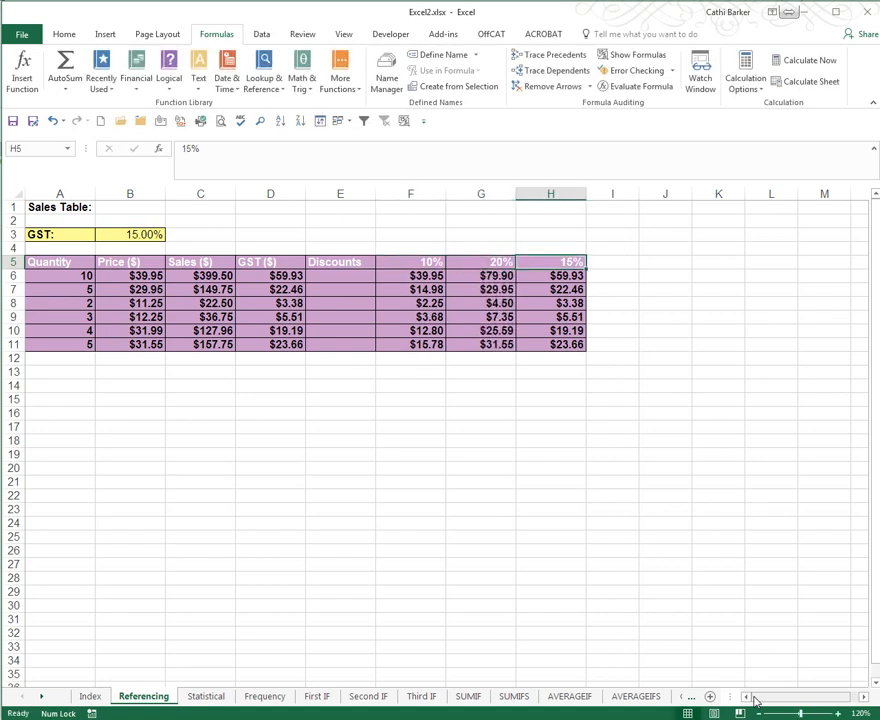
{"action": "type", "text": "30"}
{"action": "key", "text": "Tab"}
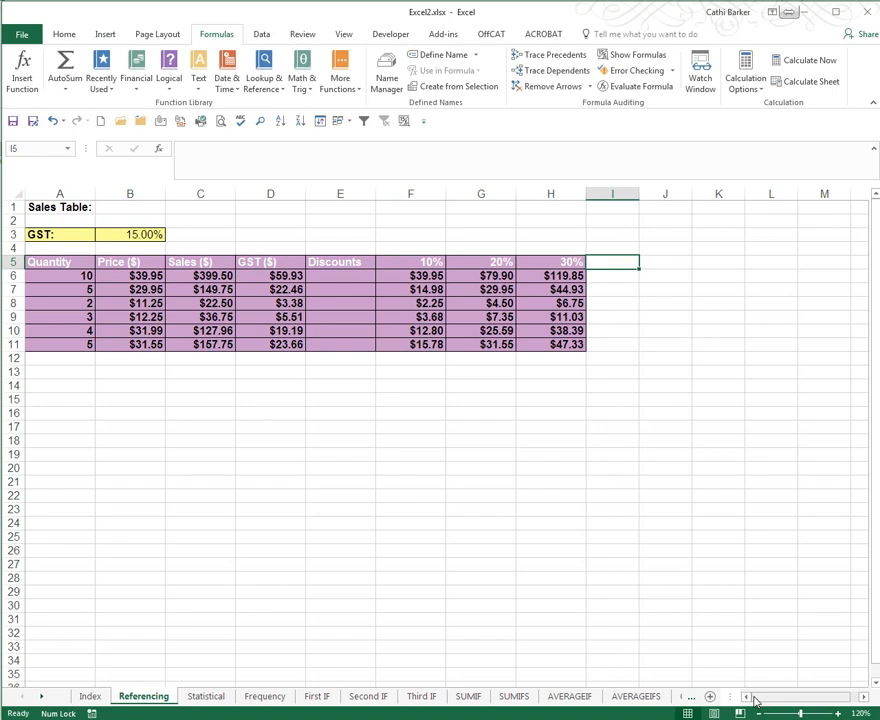